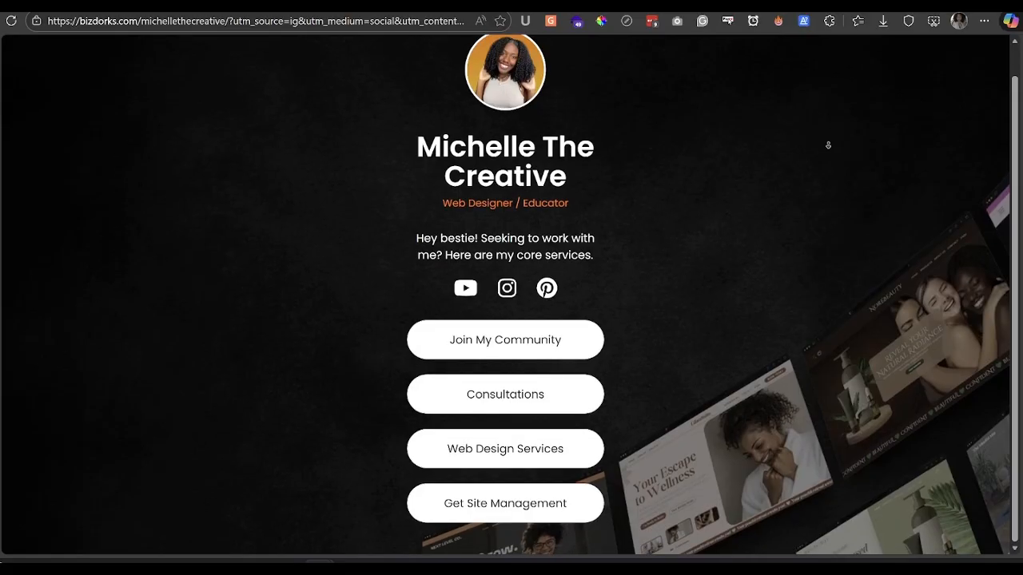
- Open the Link in bio page in Elementor, then select and deselect its title text
scroll(831, 148, "up", 1)
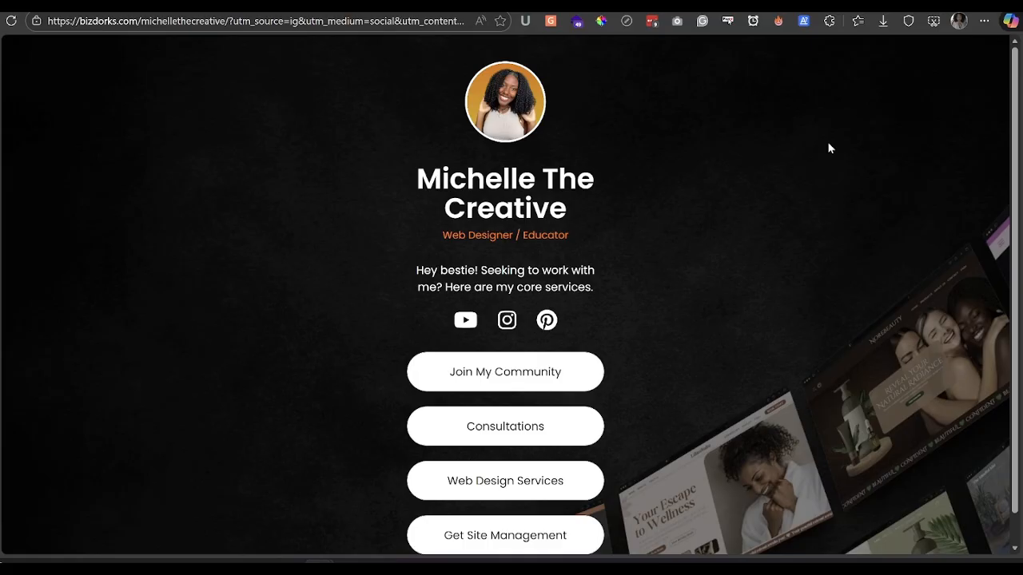
scroll(831, 149, "down", 1)
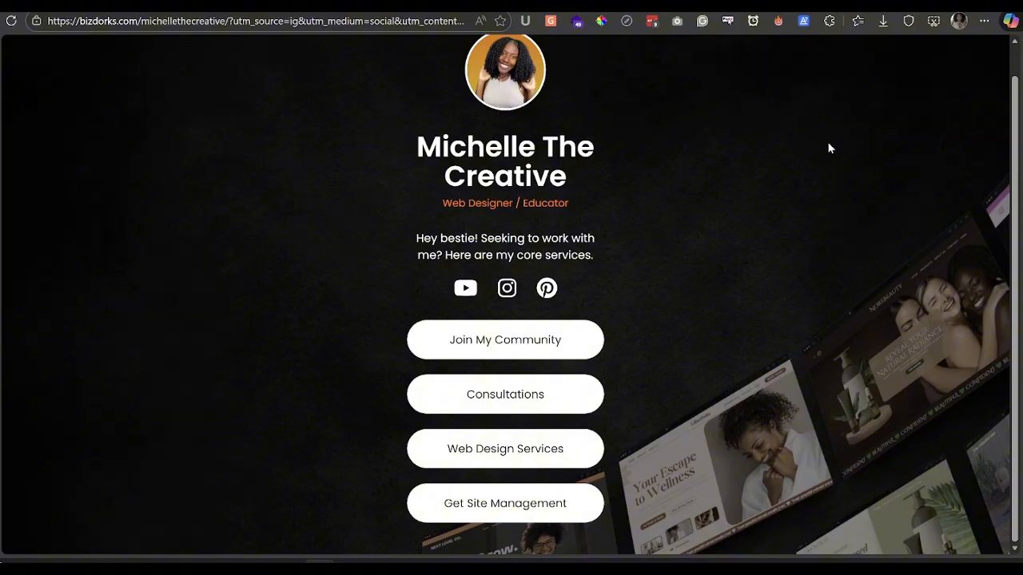
scroll(831, 149, "up", 1)
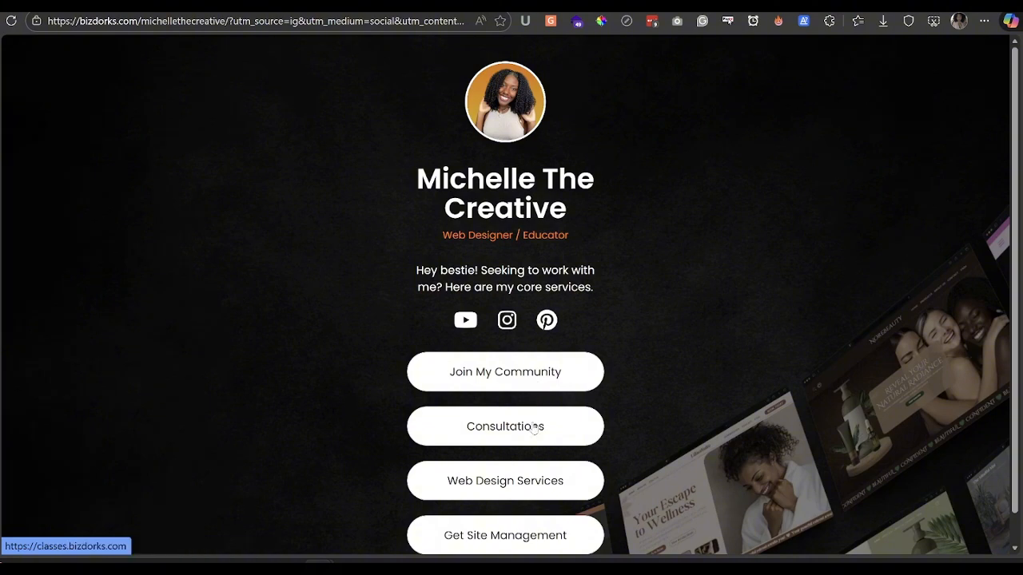
scroll(532, 426, "down", 1)
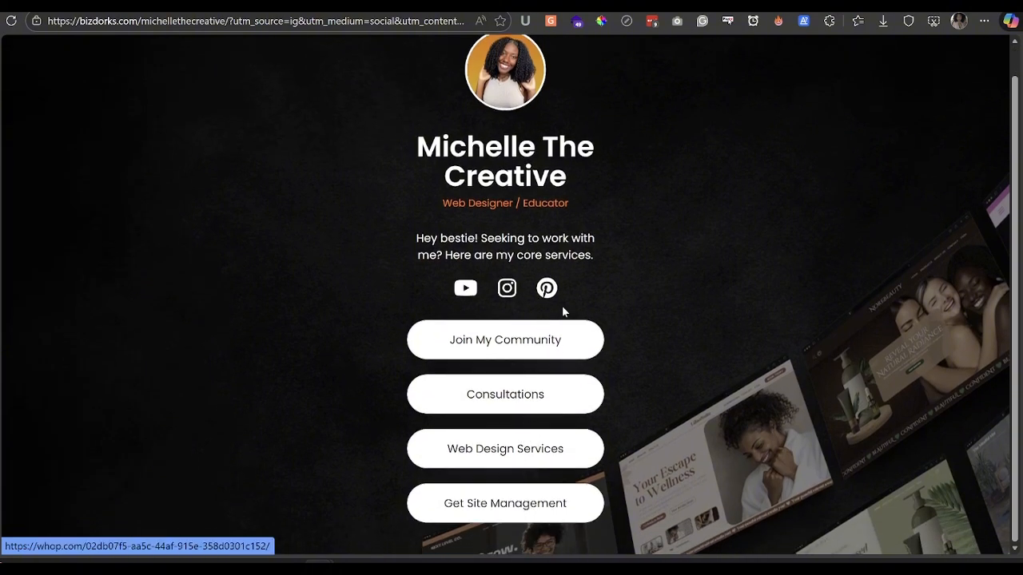
scroll(648, 305, "up", 1)
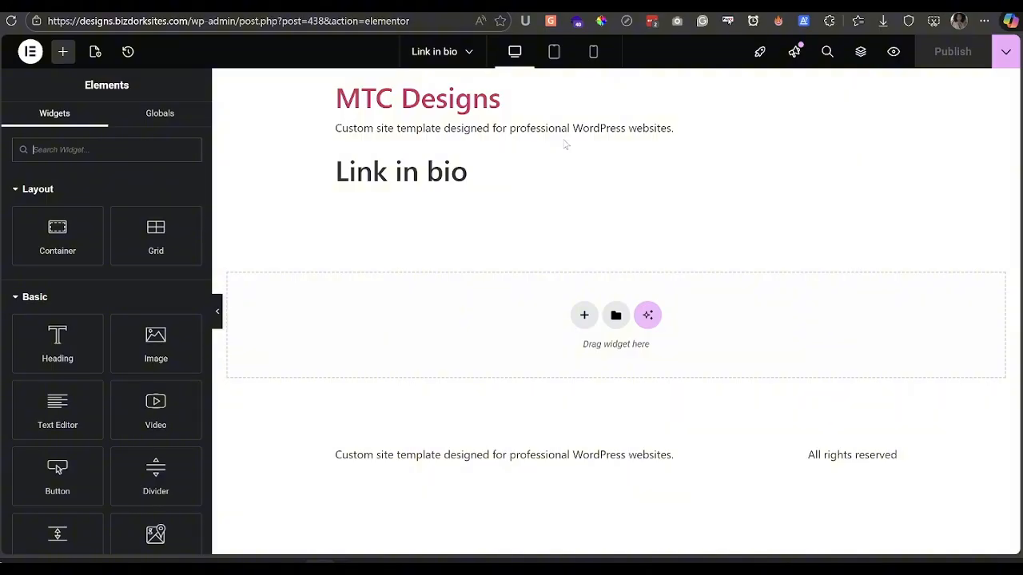
left_click_drag(327, 187, 504, 187)
left_click(482, 204)
- Set the page layout to Elementor Canvas in Page Settings
left_click(94, 58)
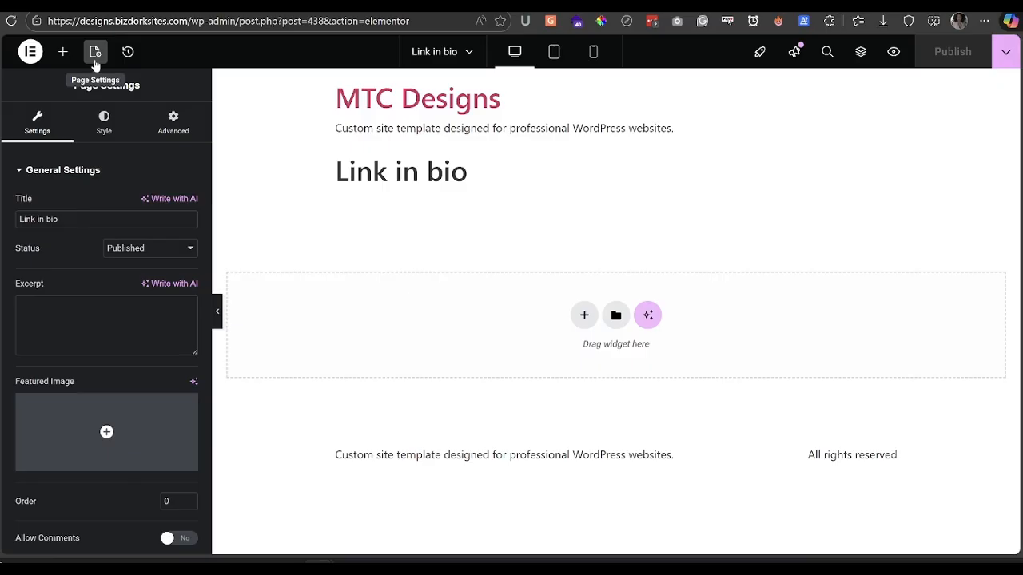
scroll(116, 304, "down", 3)
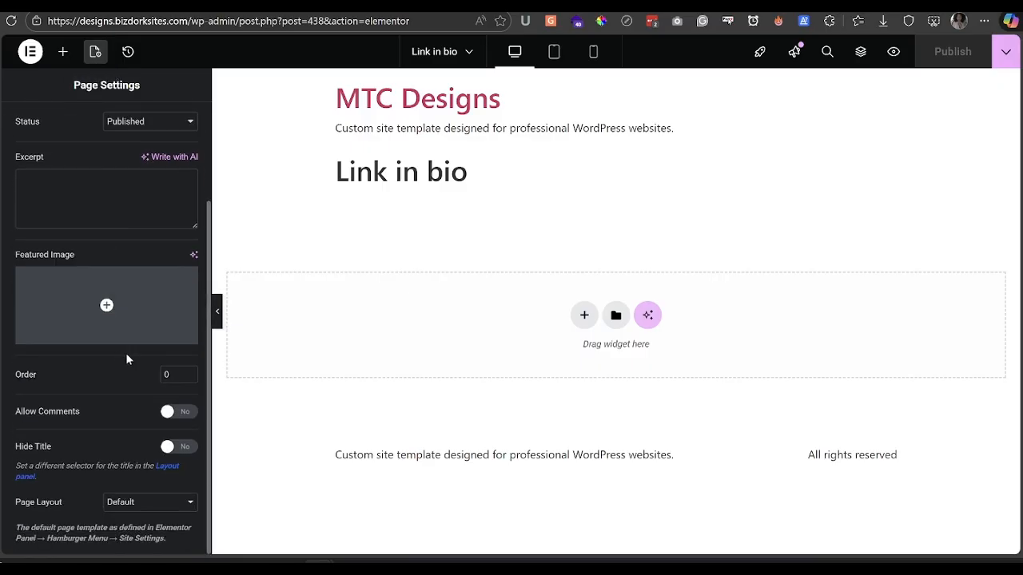
left_click(131, 503)
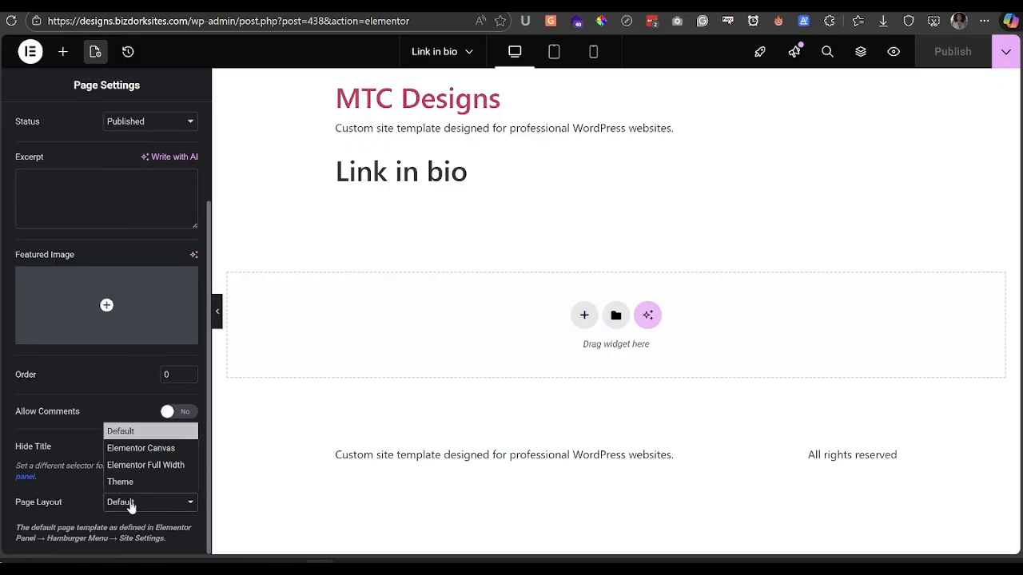
left_click(139, 447)
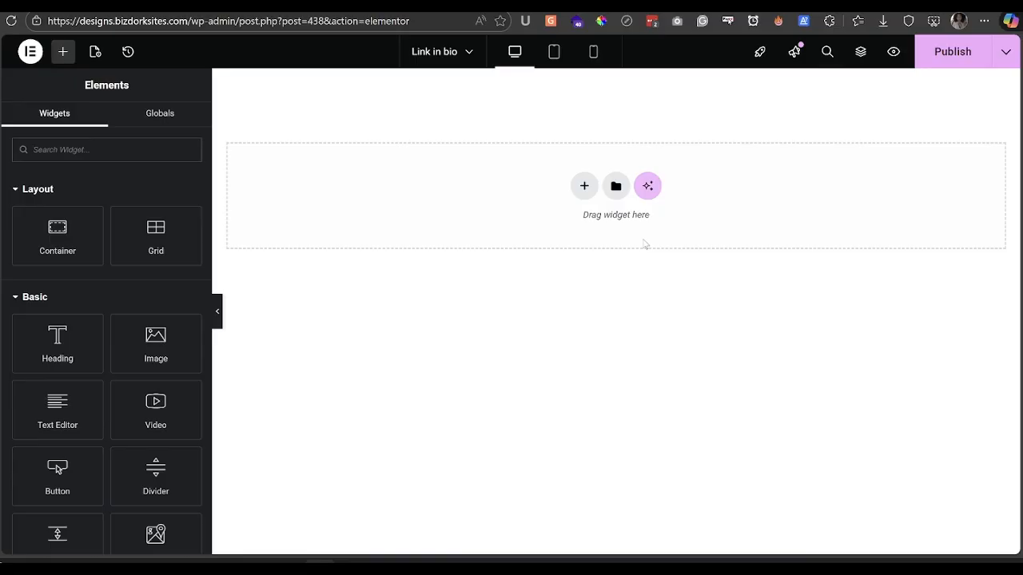
left_click(615, 186)
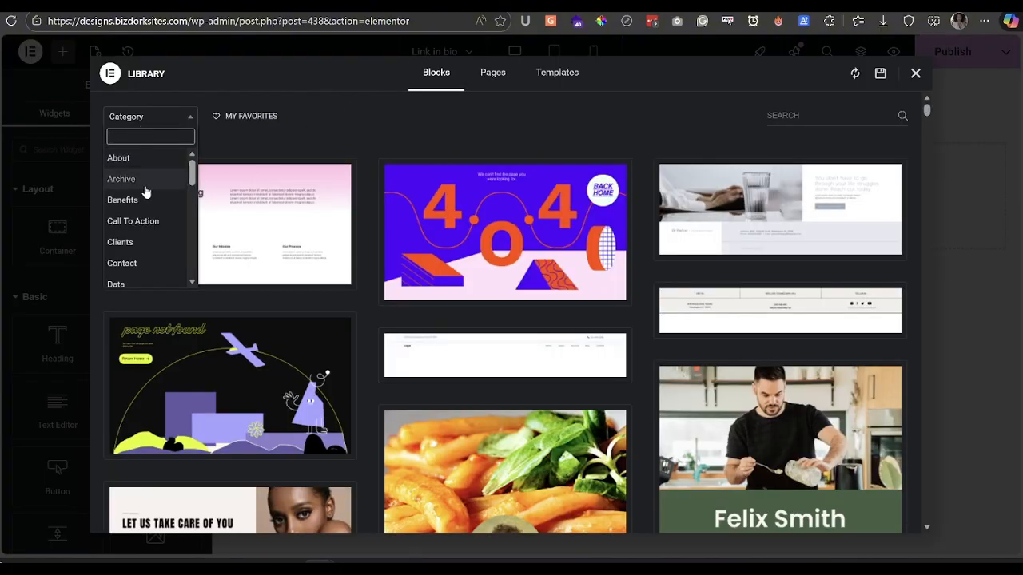
scroll(142, 194, "down", 5)
scroll(142, 193, "down", 3)
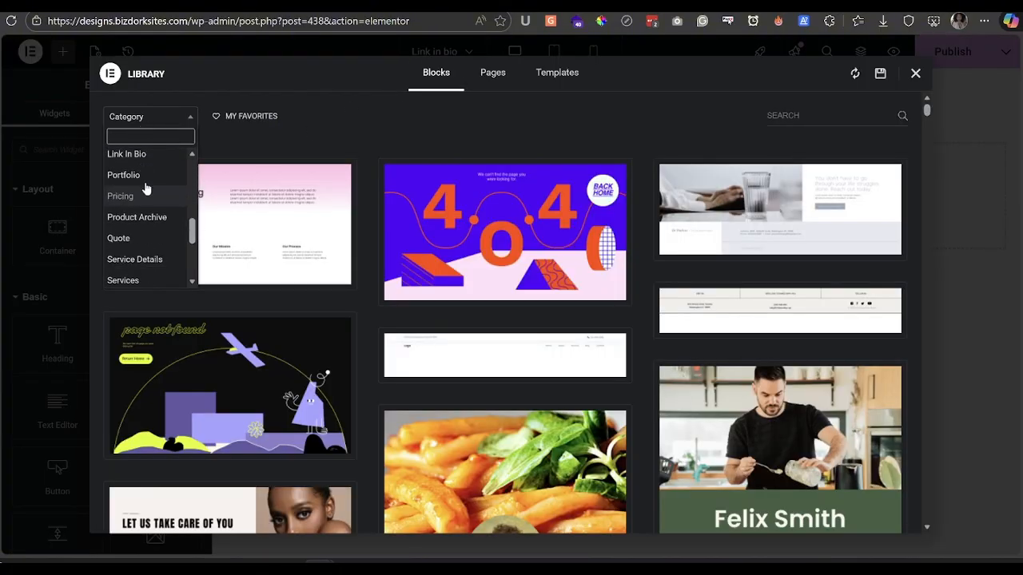
scroll(143, 179, "up", 1)
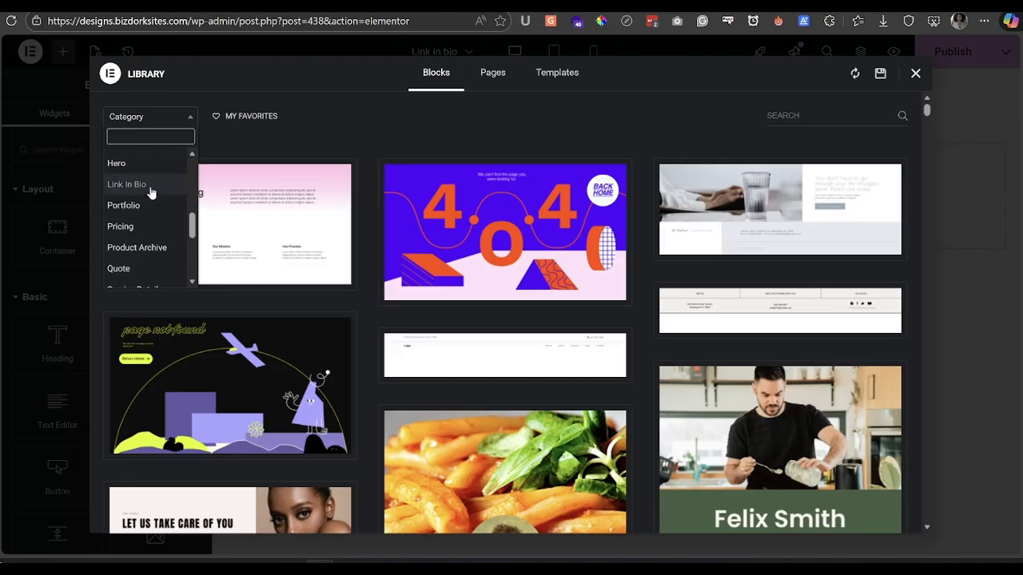
left_click(128, 180)
scroll(651, 296, "down", 5)
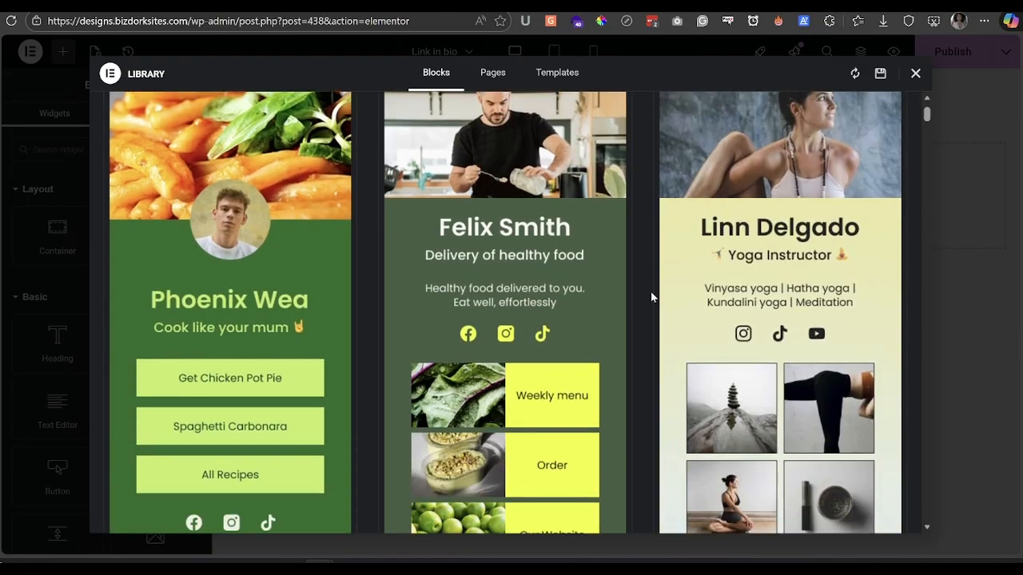
scroll(651, 296, "down", 4)
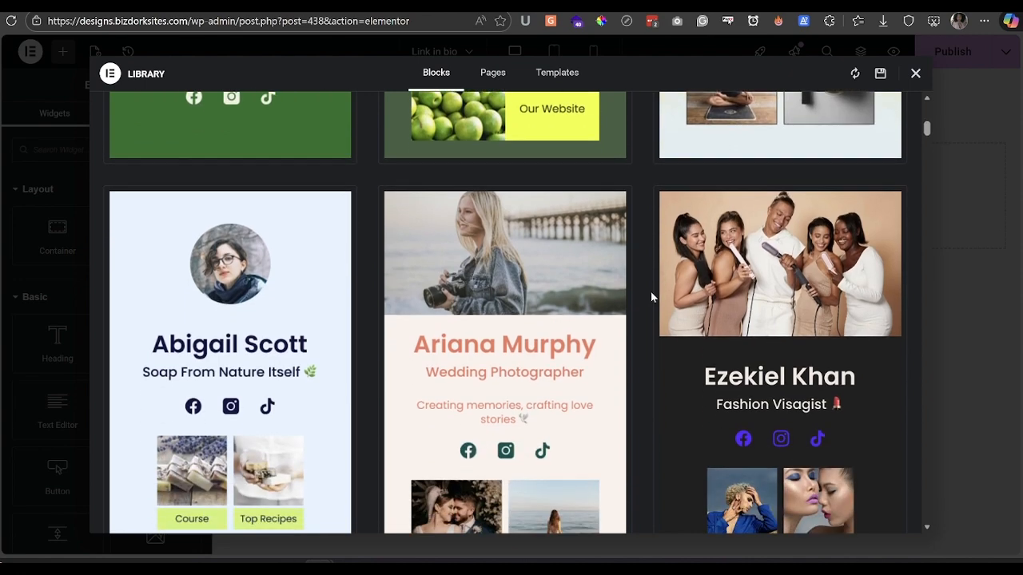
scroll(651, 297, "down", 2)
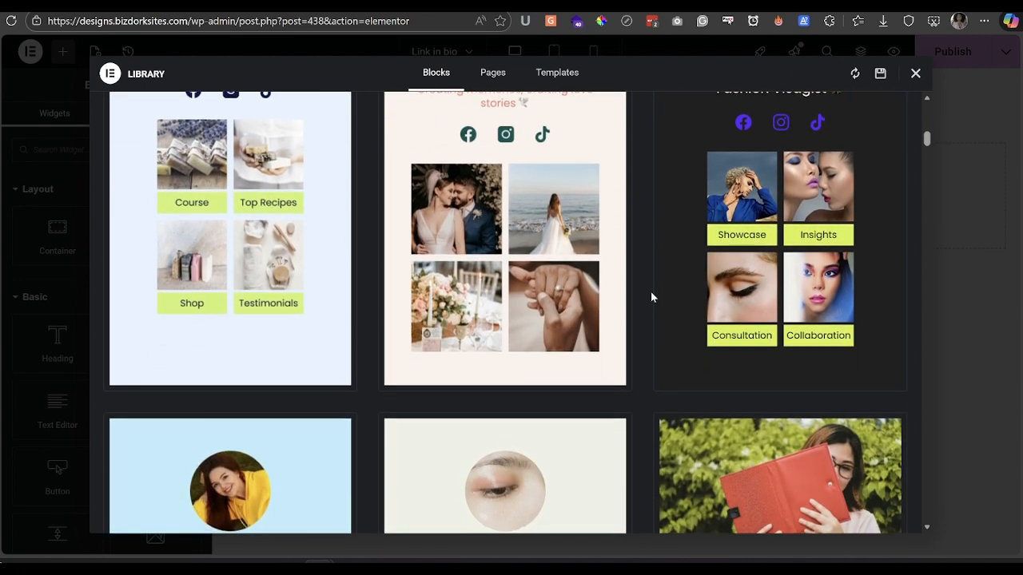
scroll(650, 297, "up", 6)
scroll(652, 297, "up", 7)
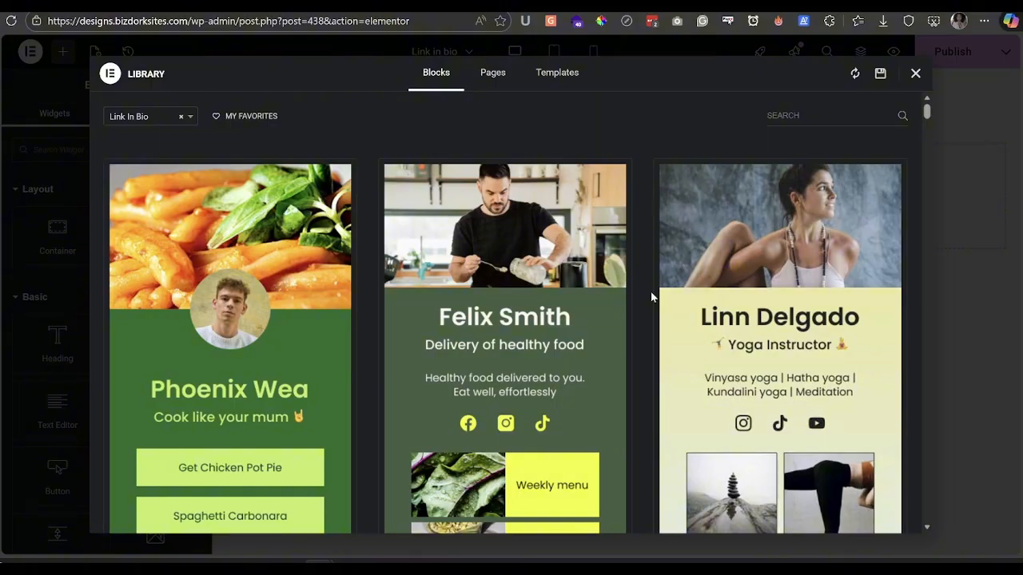
scroll(651, 296, "down", 1)
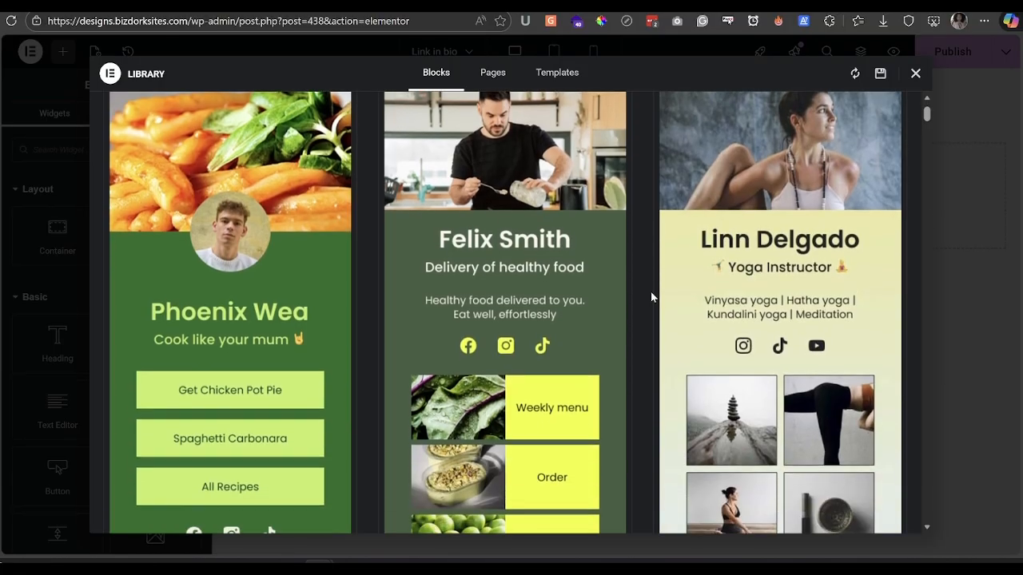
scroll(651, 297, "down", 6)
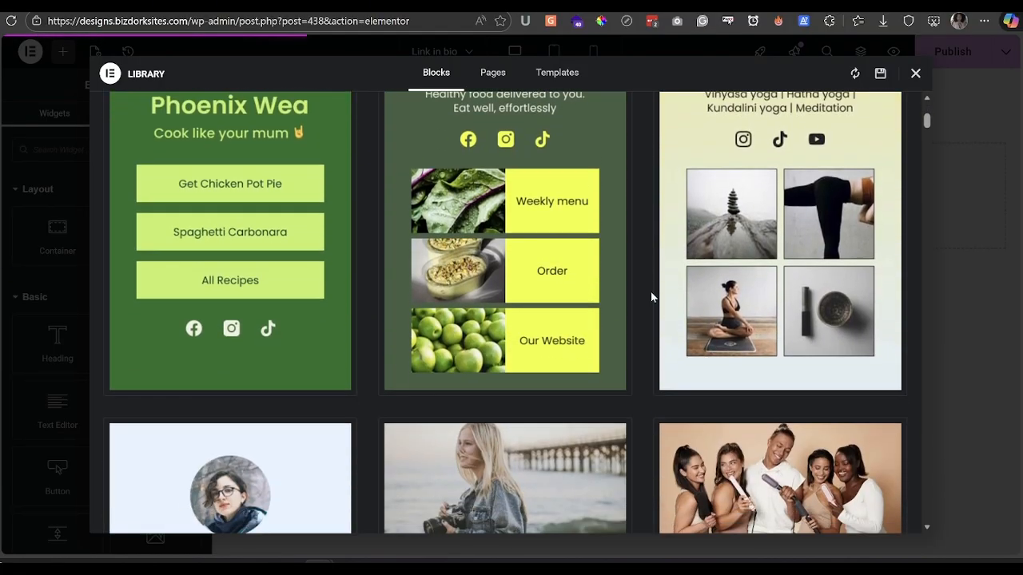
scroll(652, 296, "down", 6)
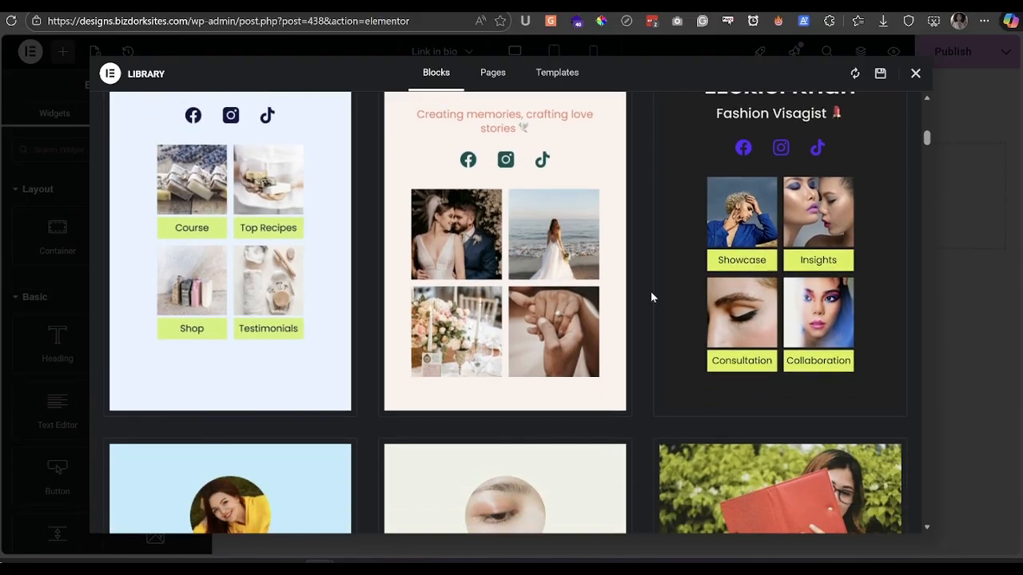
scroll(651, 296, "down", 3)
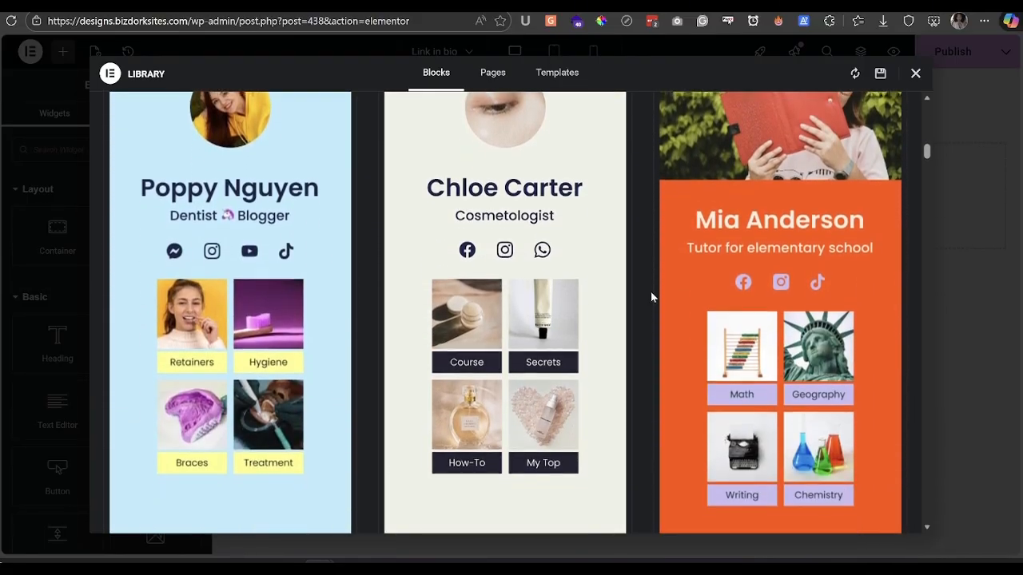
scroll(651, 296, "down", 3)
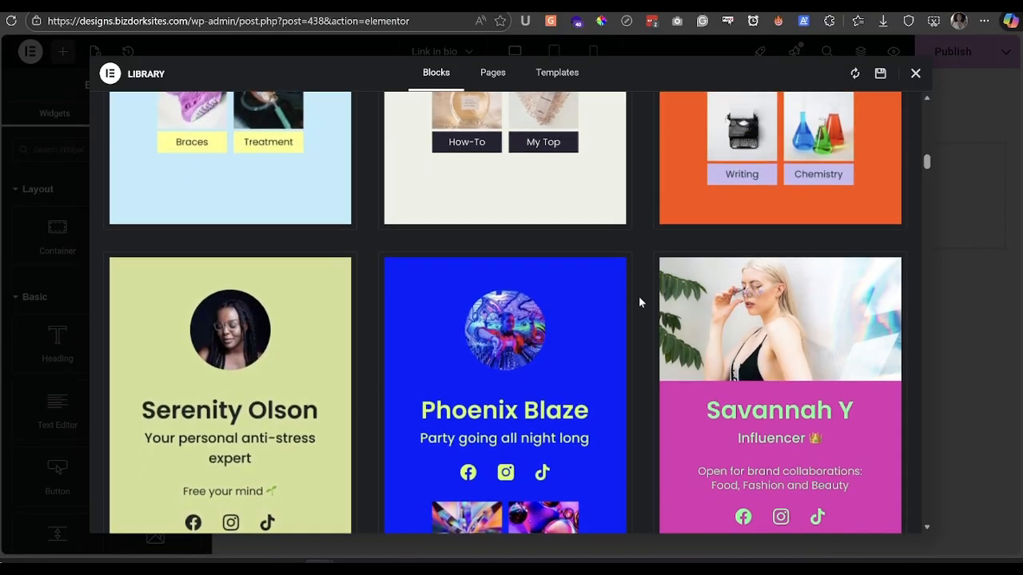
scroll(640, 302, "down", 2)
scroll(639, 302, "down", 2)
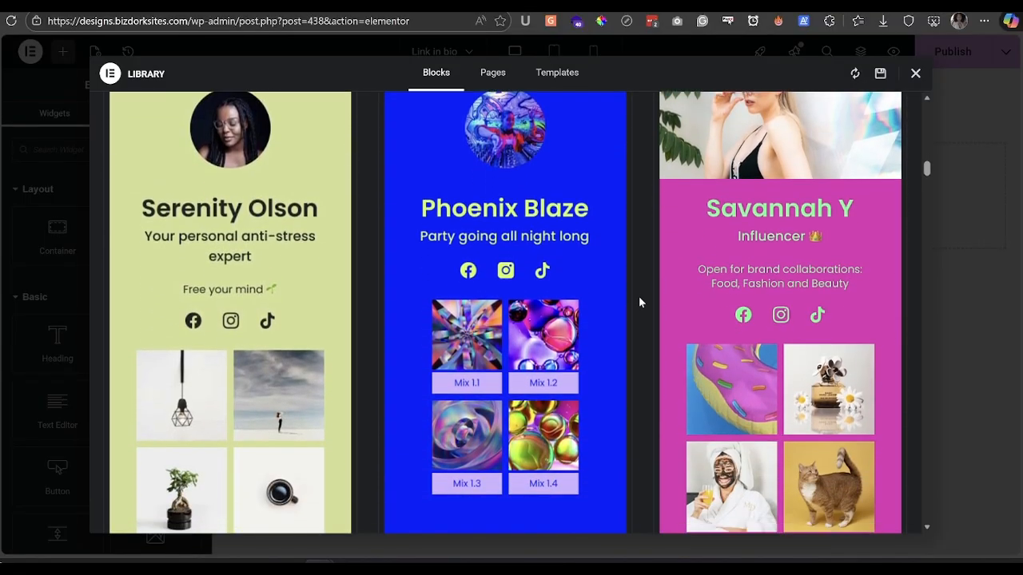
scroll(639, 302, "down", 4)
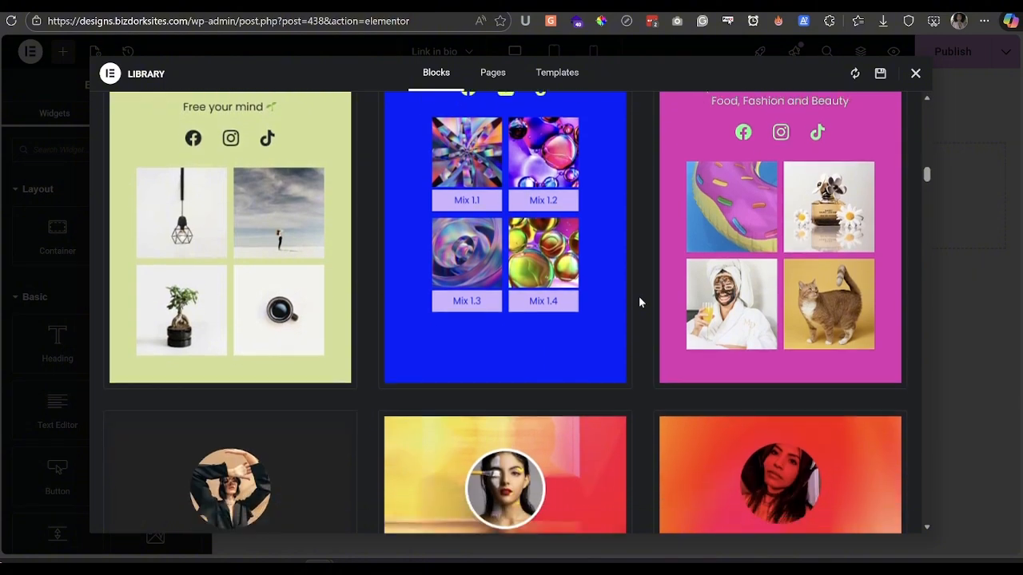
scroll(639, 302, "down", 3)
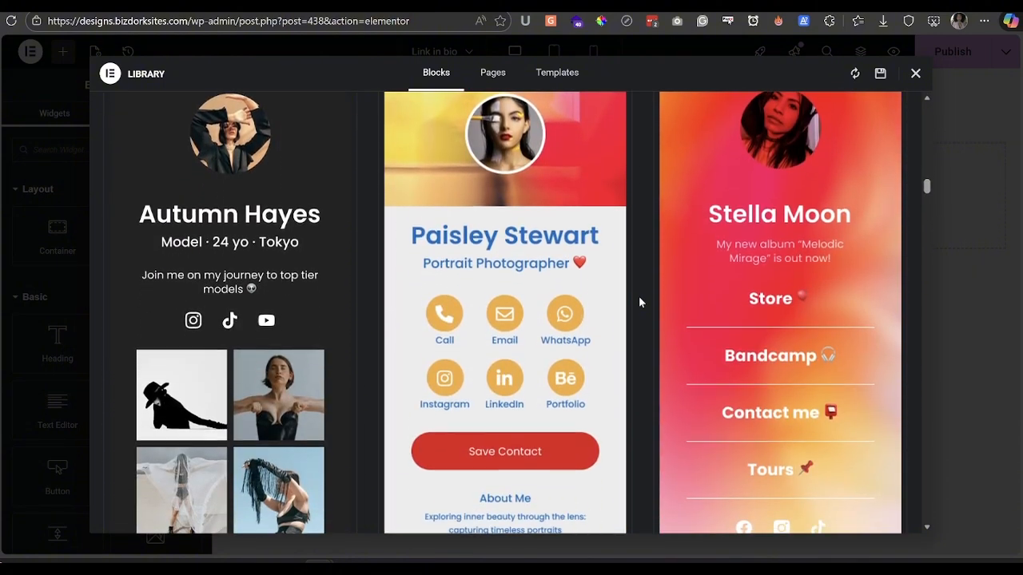
scroll(639, 302, "down", 3)
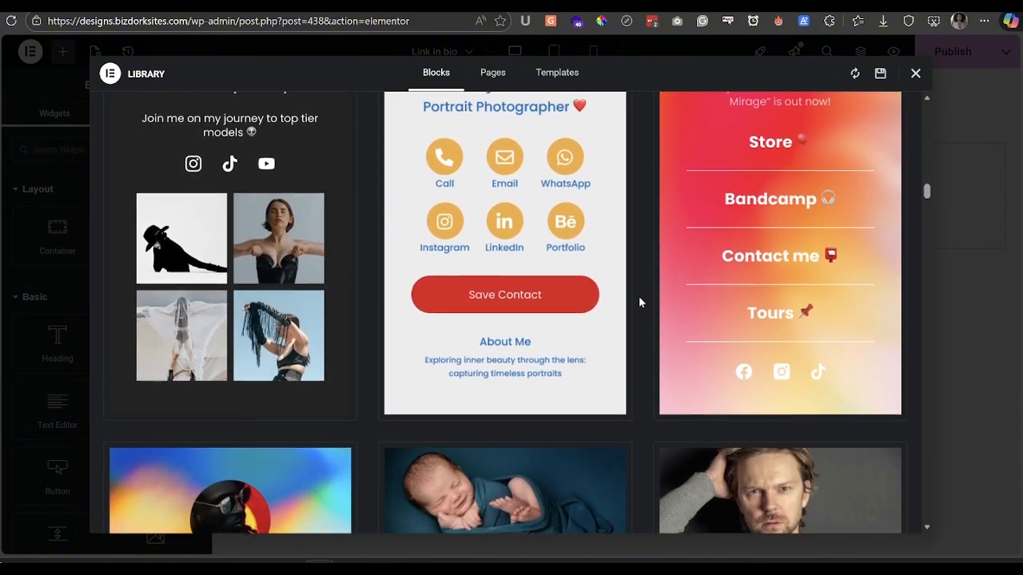
scroll(639, 302, "down", 3)
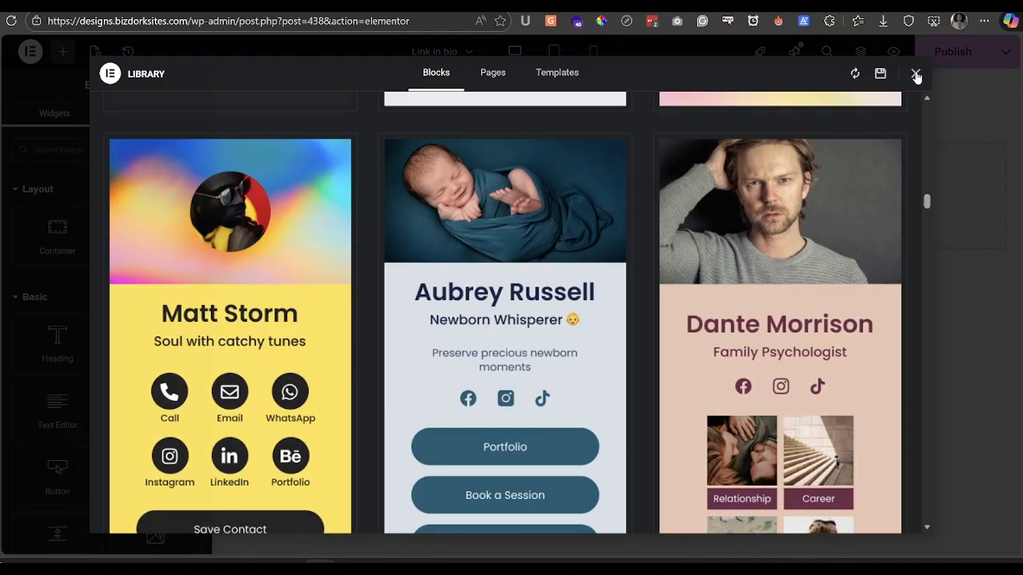
left_click(917, 74)
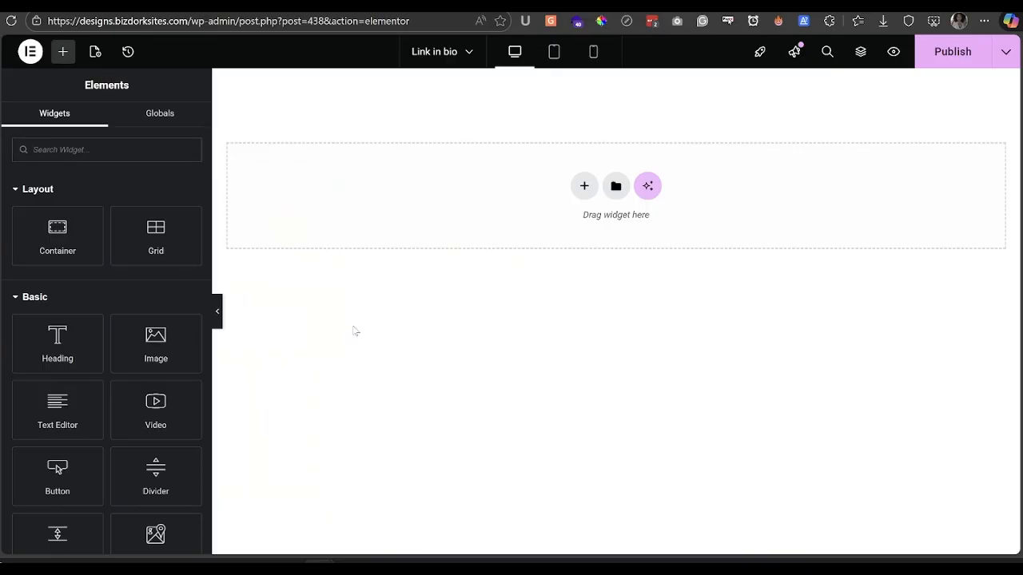
- Collapse the Layout, Basic, Pro and General groups and drop the Minimalist link-in-bio widget onto the page
left_click(44, 147)
left_click(55, 189)
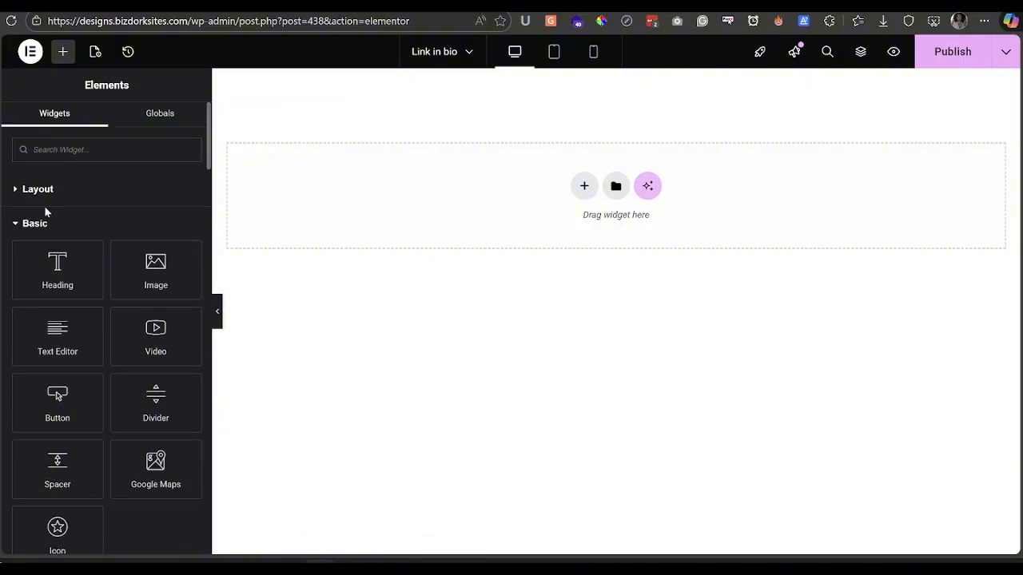
left_click(36, 224)
left_click(34, 257)
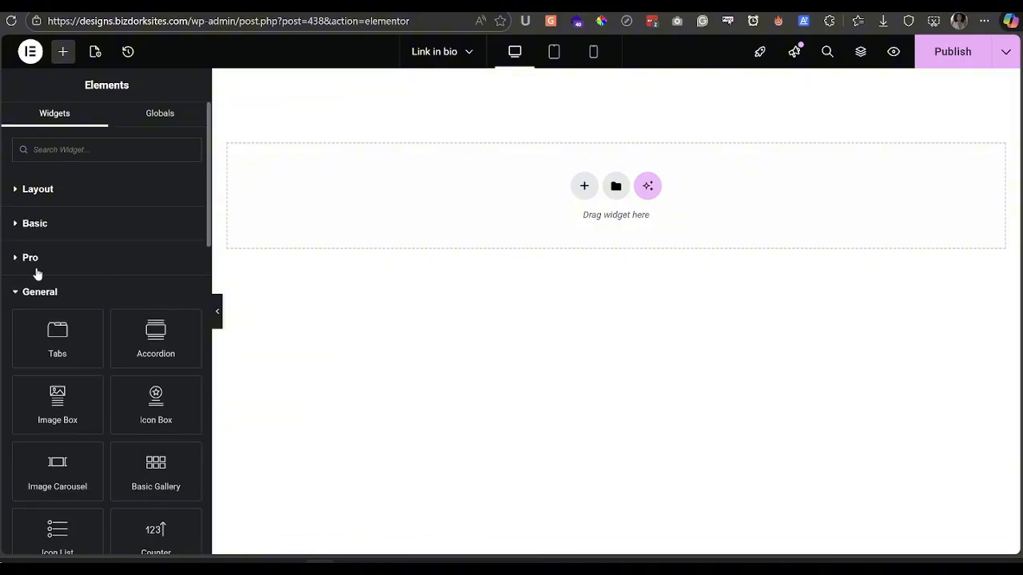
left_click(44, 293)
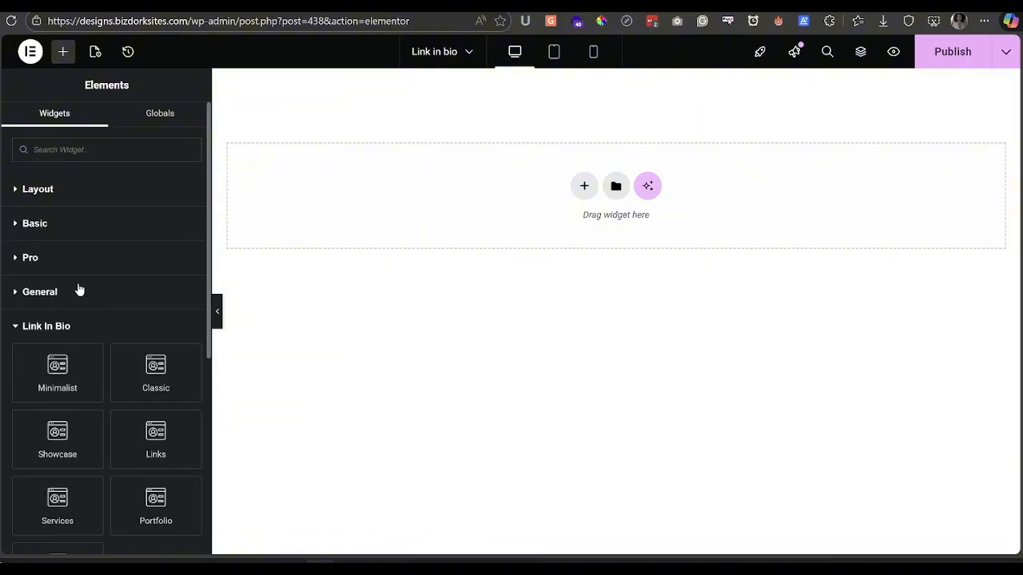
scroll(80, 290, "down", 3)
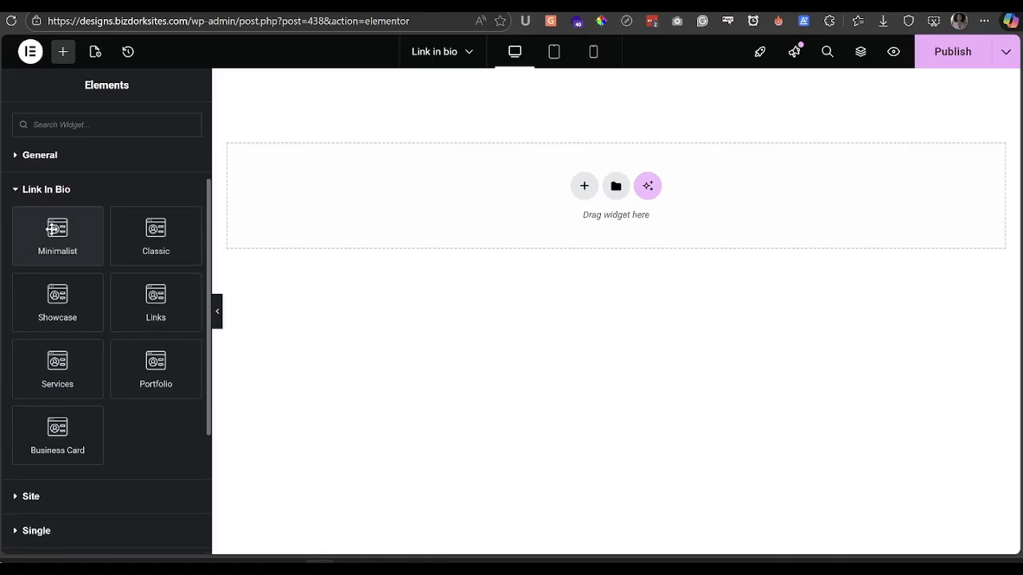
left_click_drag(46, 212, 580, 202)
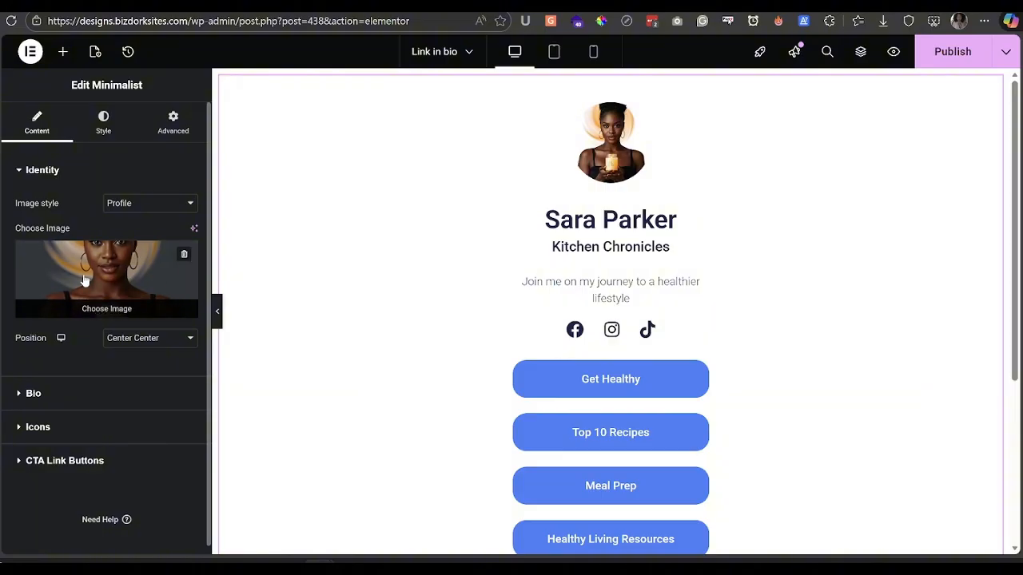
scroll(639, 228, "down", 2)
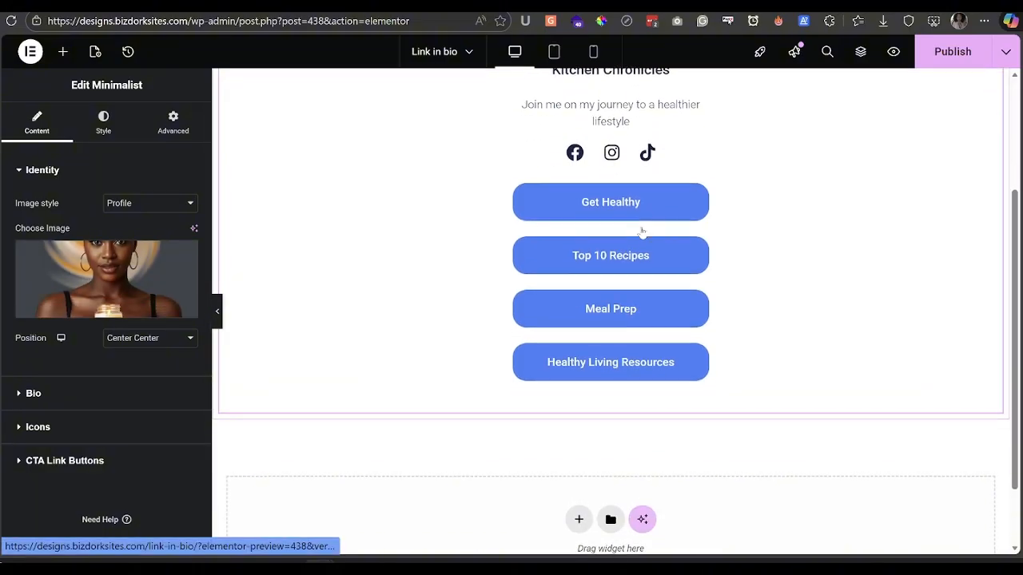
scroll(648, 224, "up", 2)
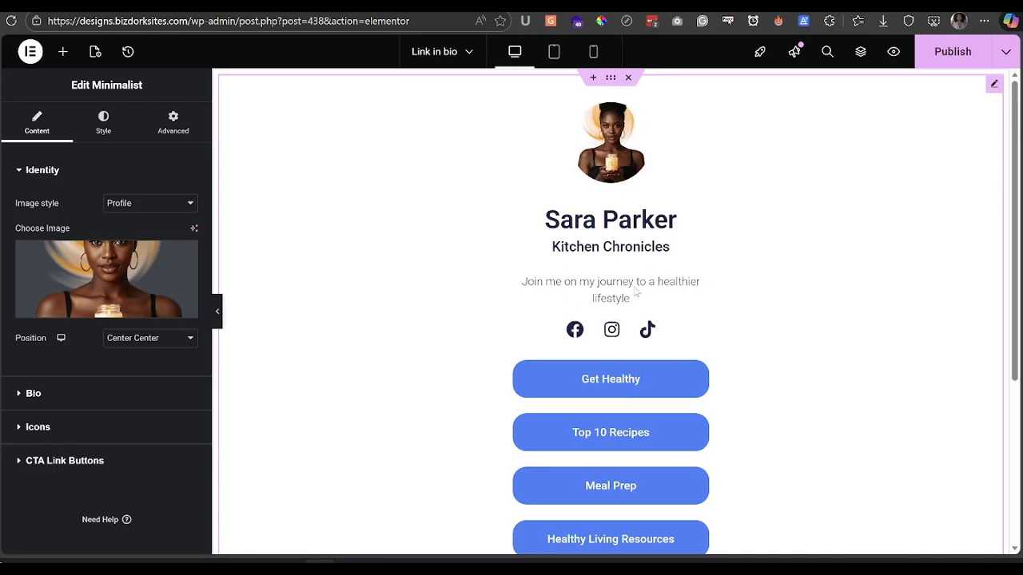
scroll(751, 289, "down", 2)
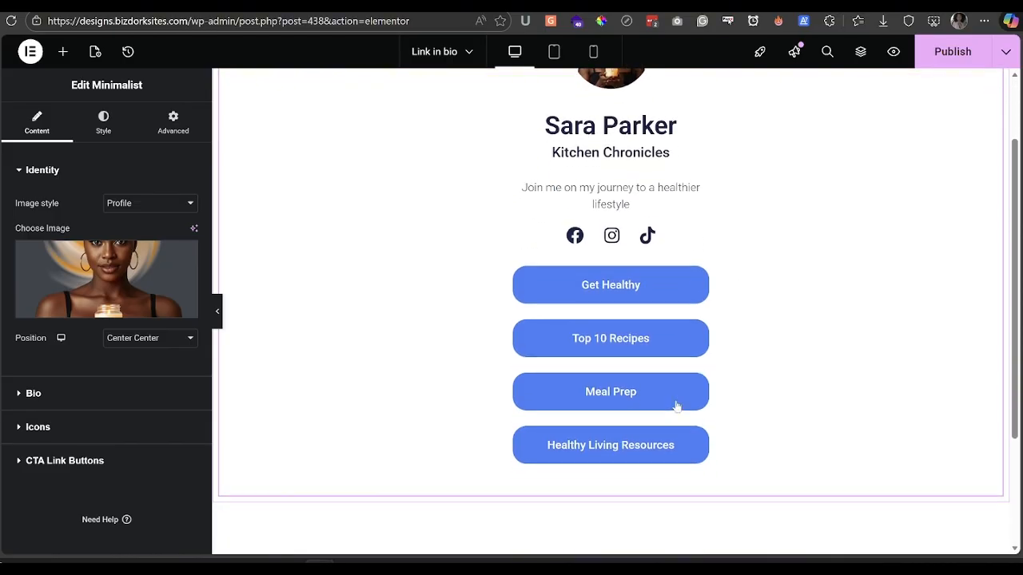
scroll(838, 299, "up", 2)
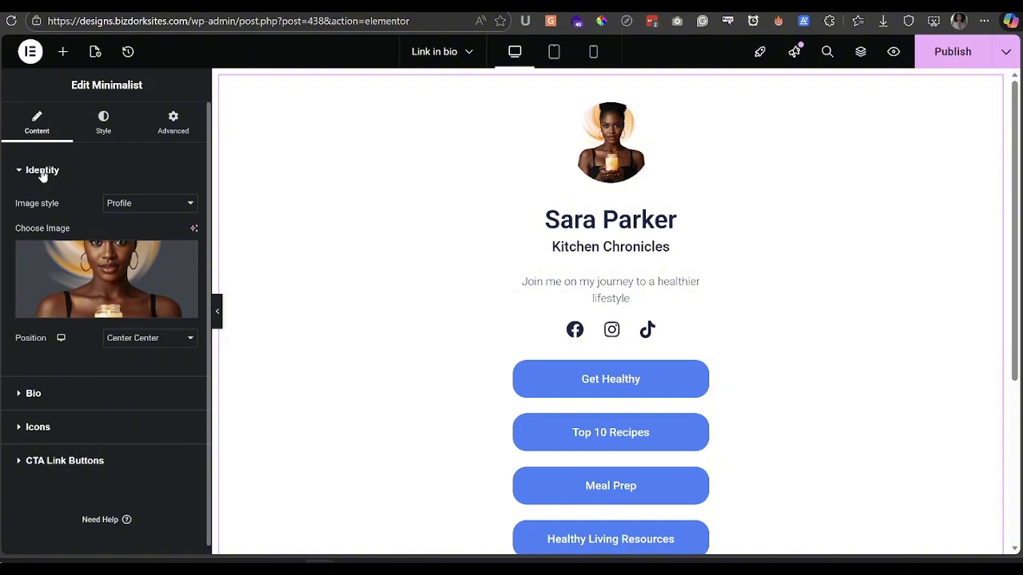
- Try the Cover image style, revert to the round Profile photo, and expand Bio settings
left_click(134, 206)
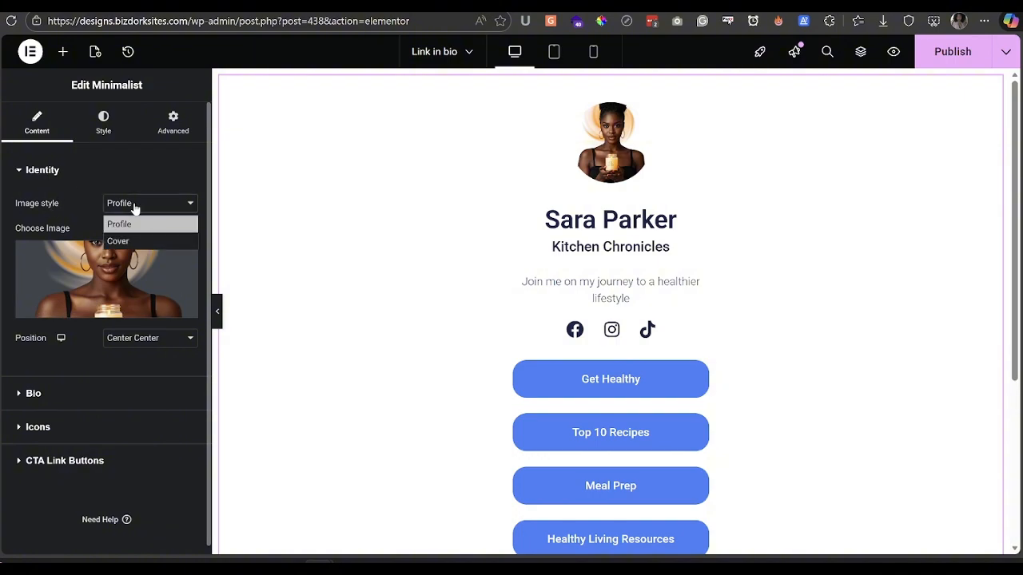
left_click(134, 242)
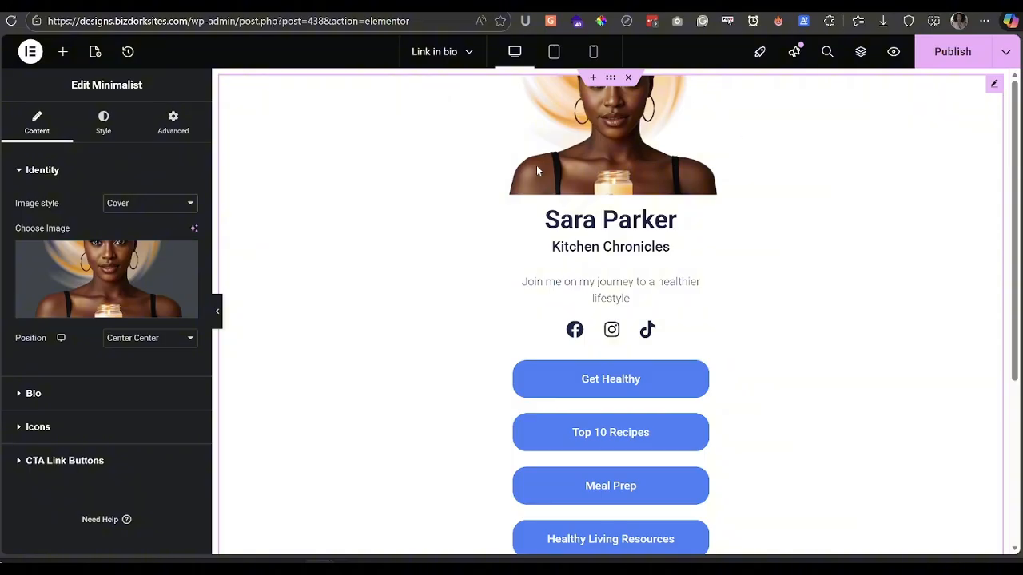
left_click(129, 205)
left_click(130, 225)
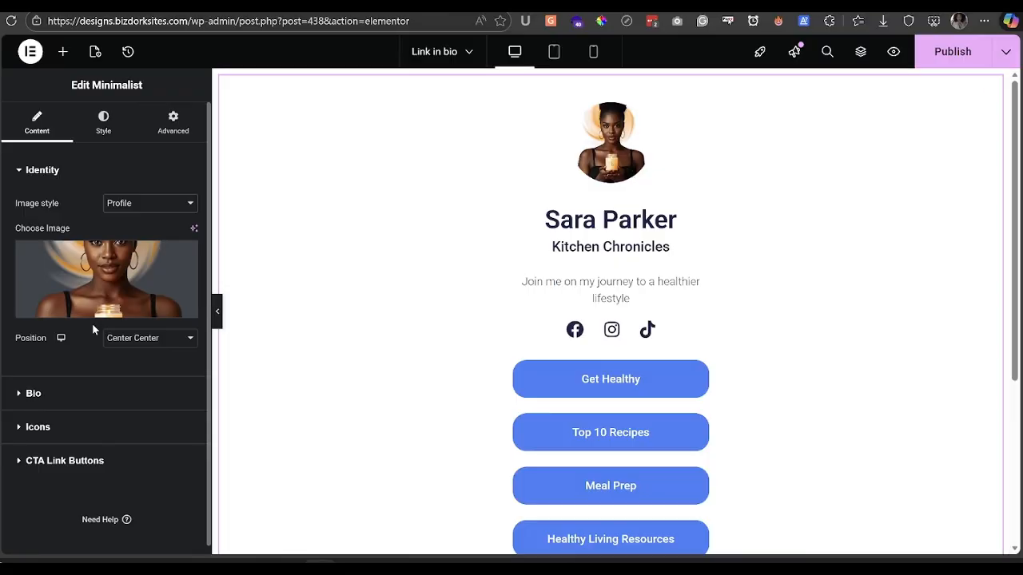
scroll(92, 323, "down", 1)
left_click(66, 385)
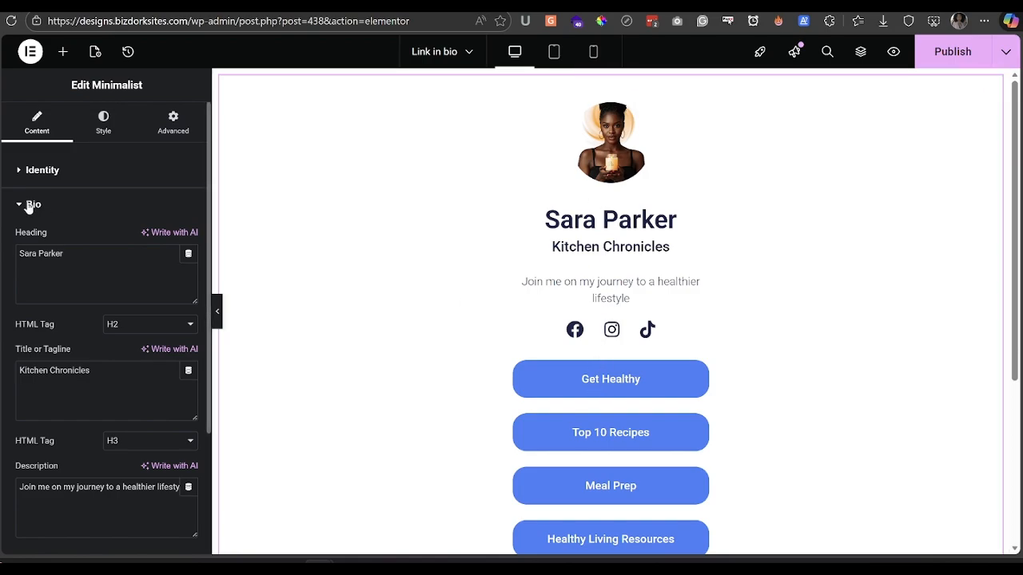
- Replace the name heading with the owner's full name, fixing the first-name typo
left_click(59, 255)
triple_click(48, 253)
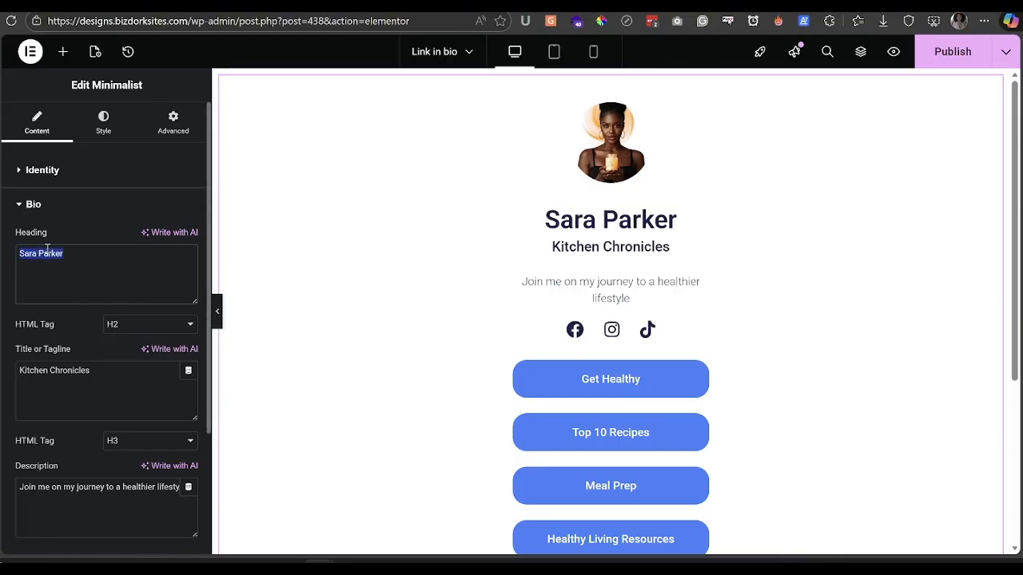
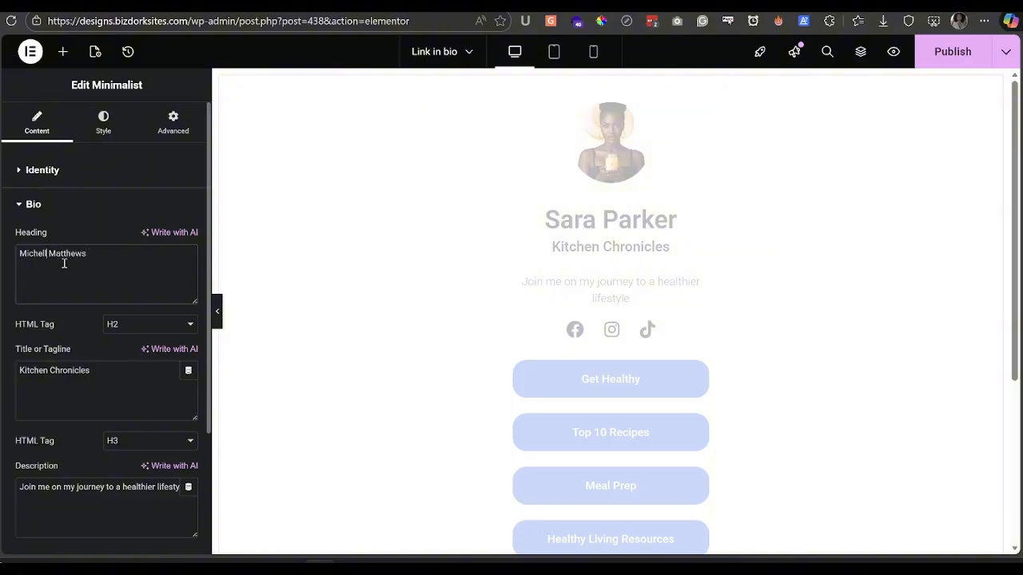
left_click(129, 257)
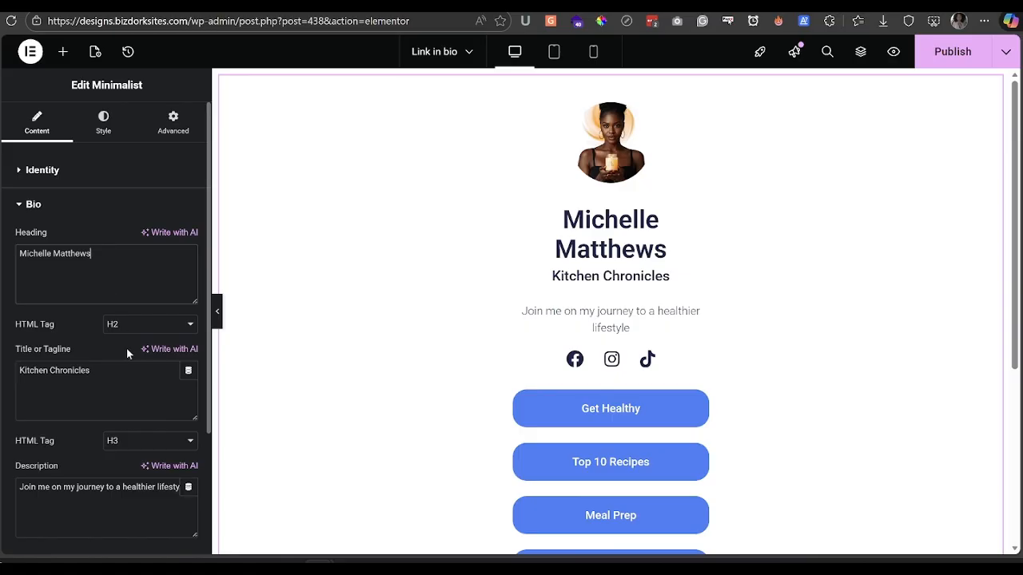
- Delete the 'Kitchen Chronicles' tagline text
scroll(62, 347, "down", 2)
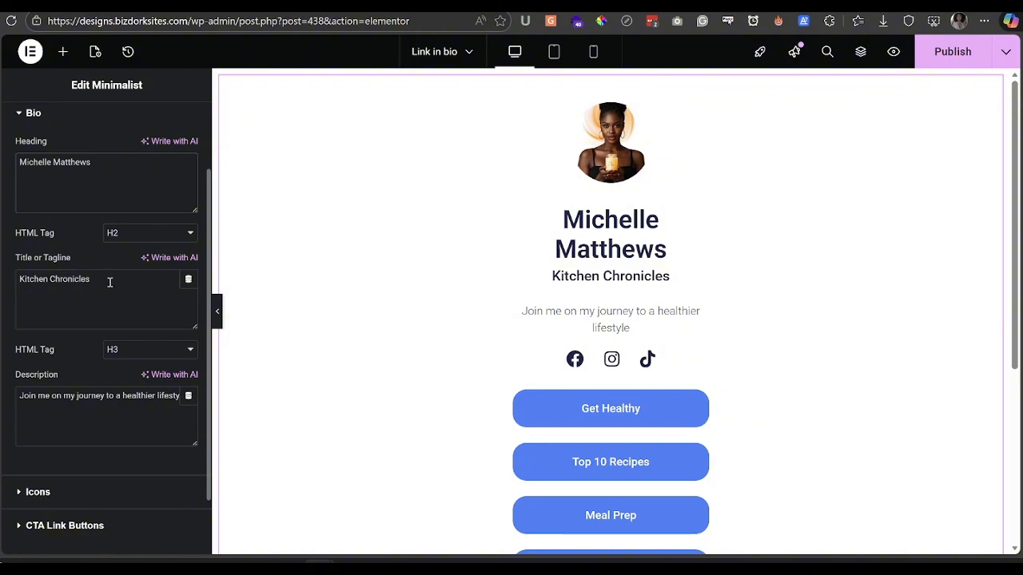
left_click_drag(107, 280, 18, 278)
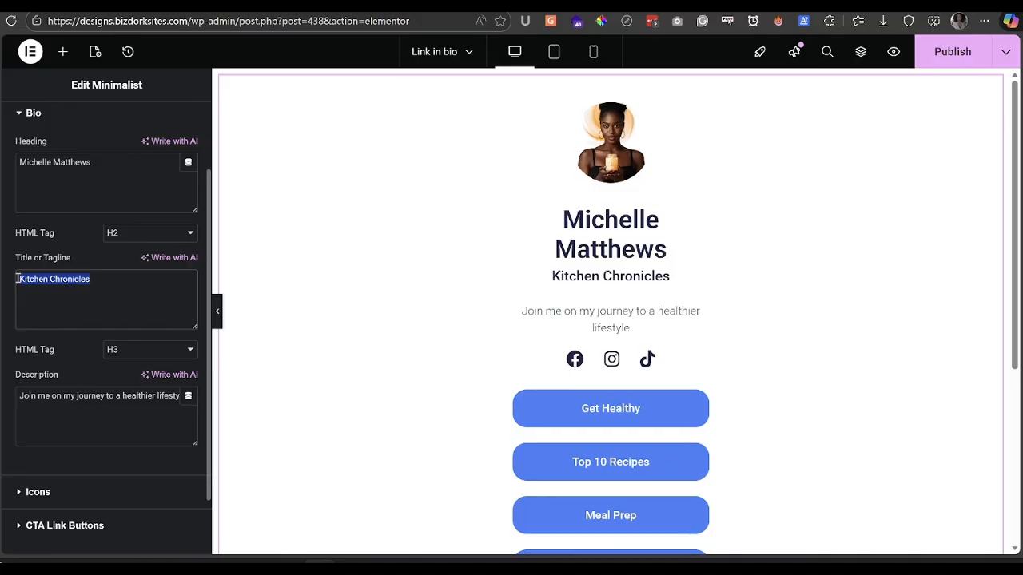
key("BackSpace")
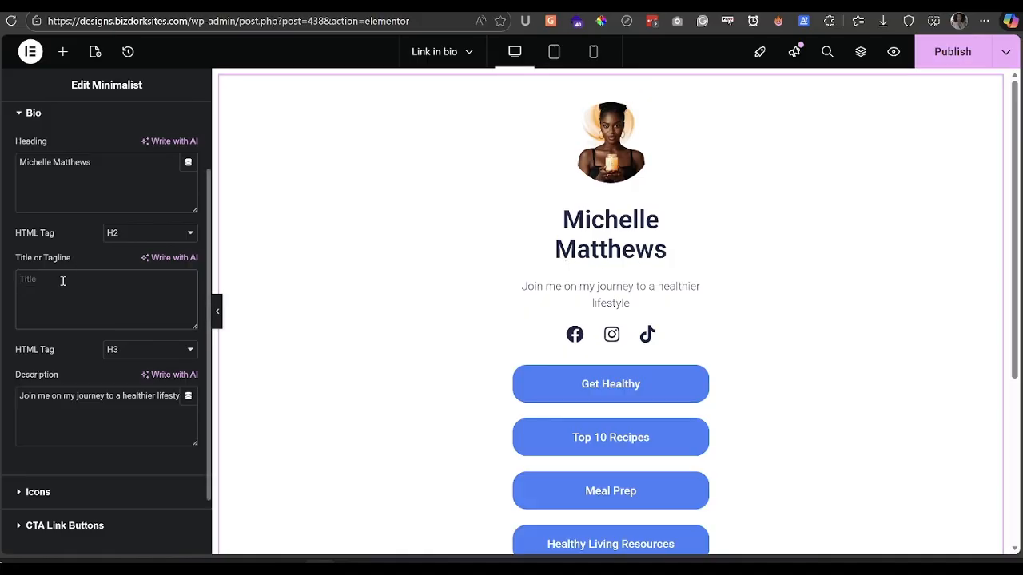
scroll(79, 302, "down", 1)
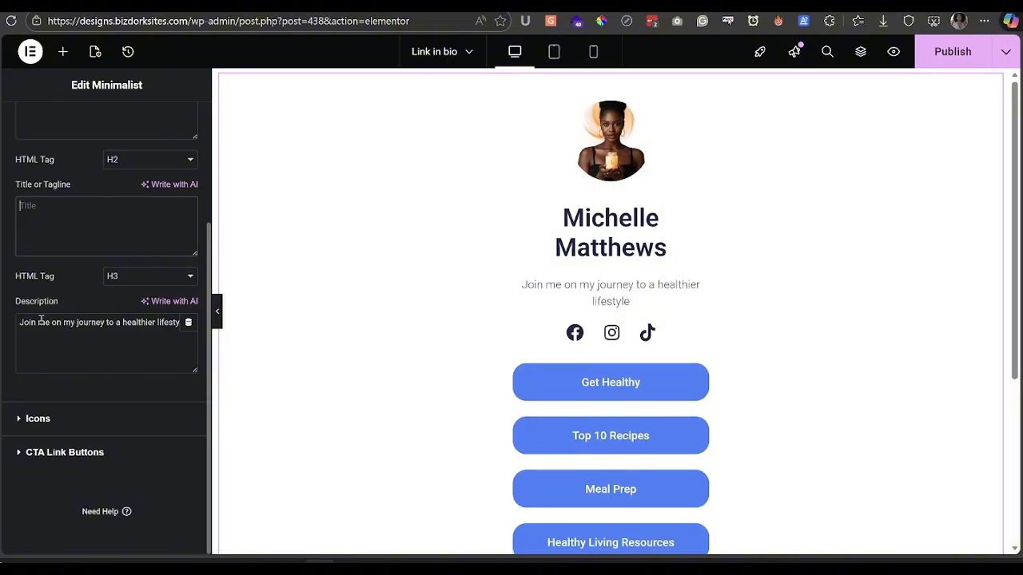
- Remove the TikTok social icon and add a new icon, which defaults to Facebook
left_click(34, 420)
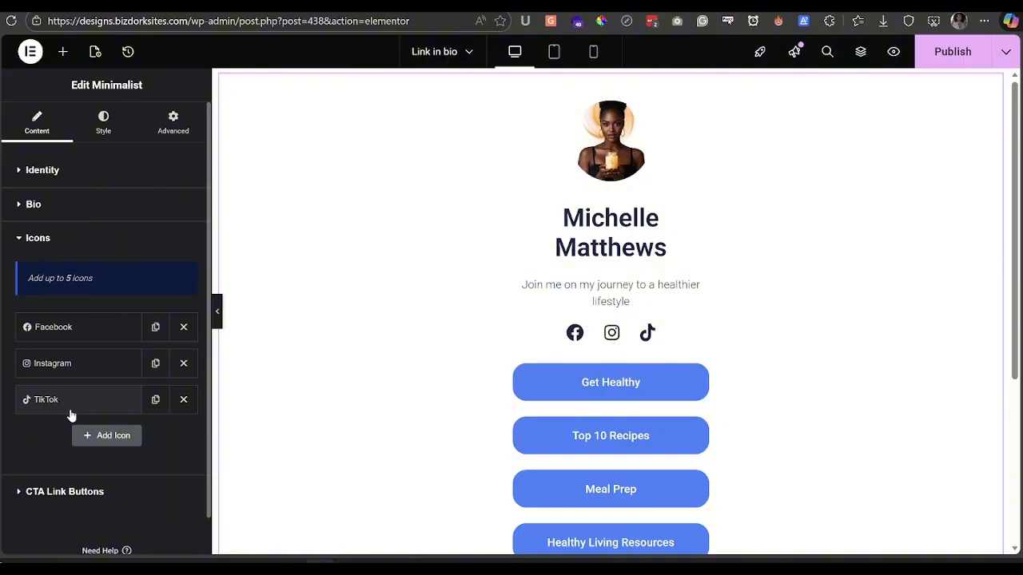
left_click(75, 329)
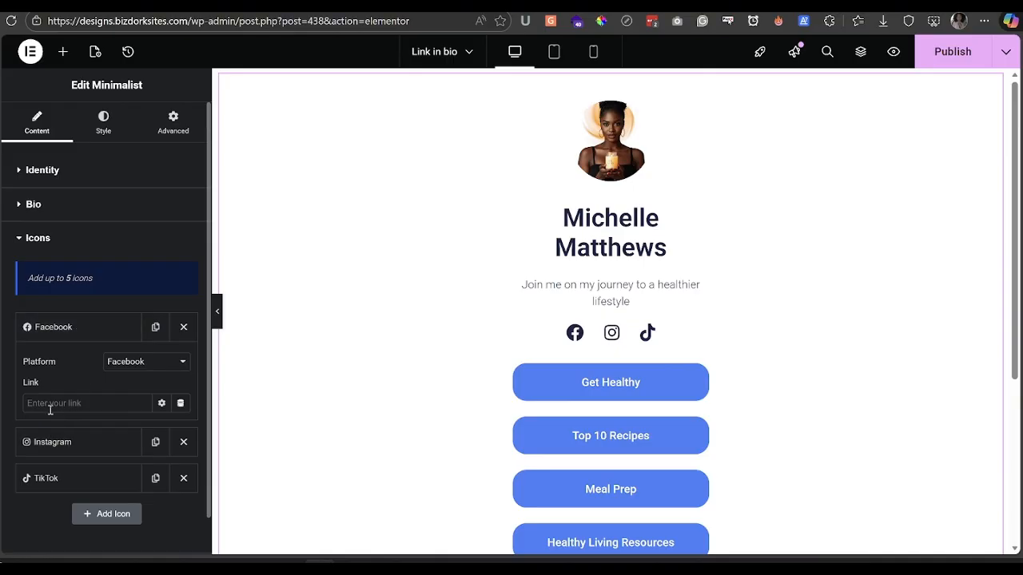
left_click(66, 334)
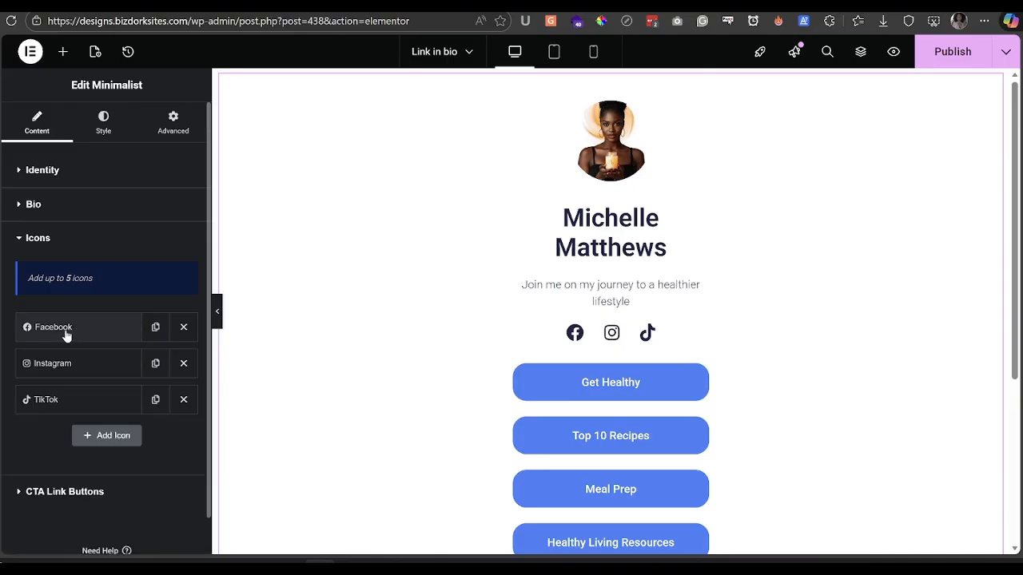
left_click(183, 400)
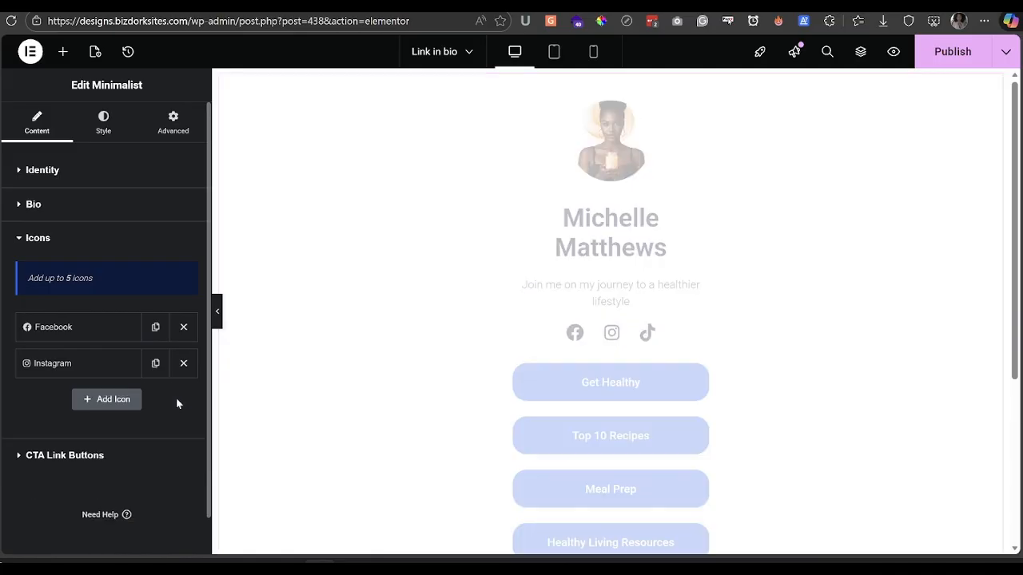
left_click(114, 406)
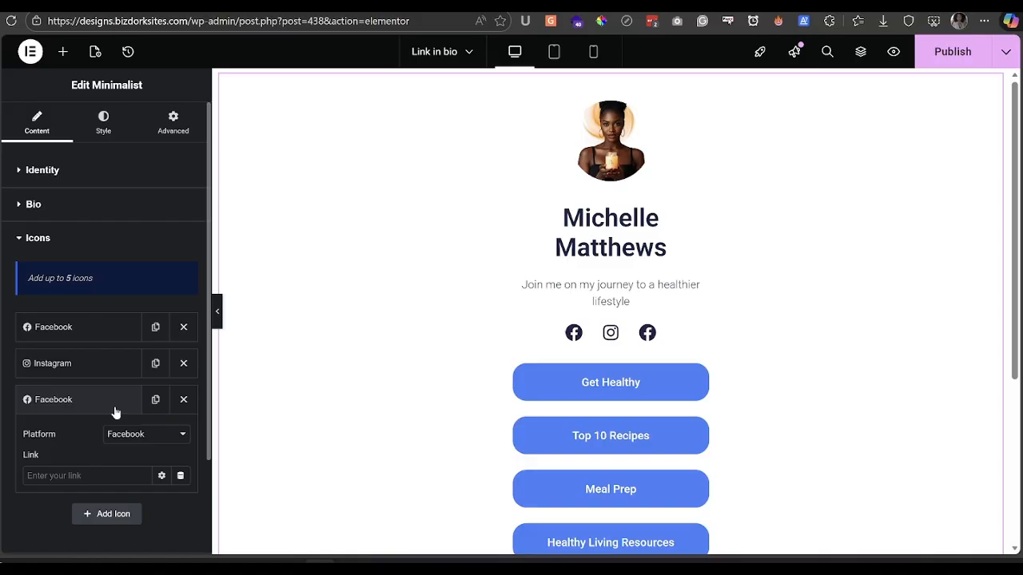
left_click(114, 406)
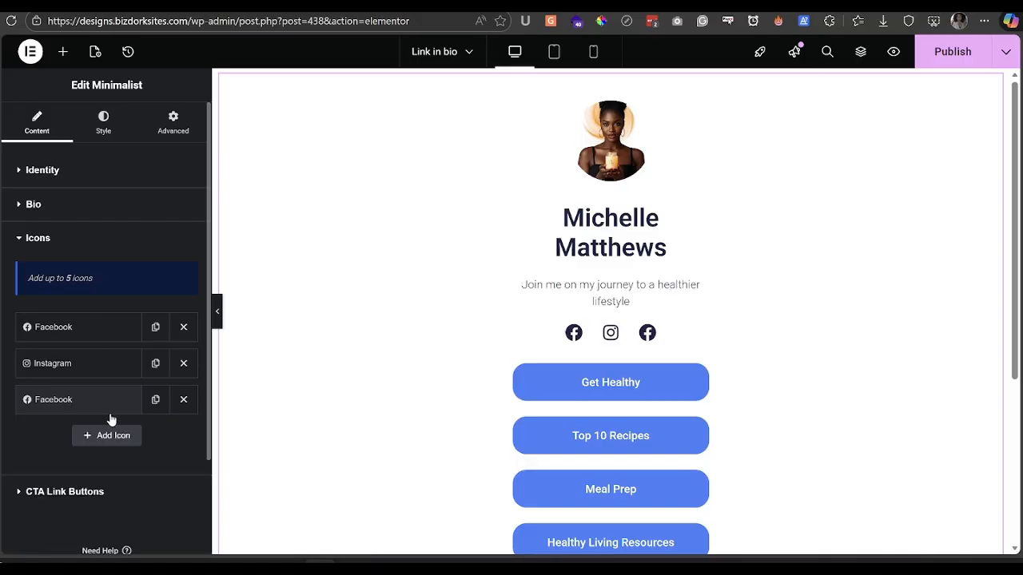
- Relabel the 'Get Healthy' call-to-action button as 'Community'
left_click(66, 492)
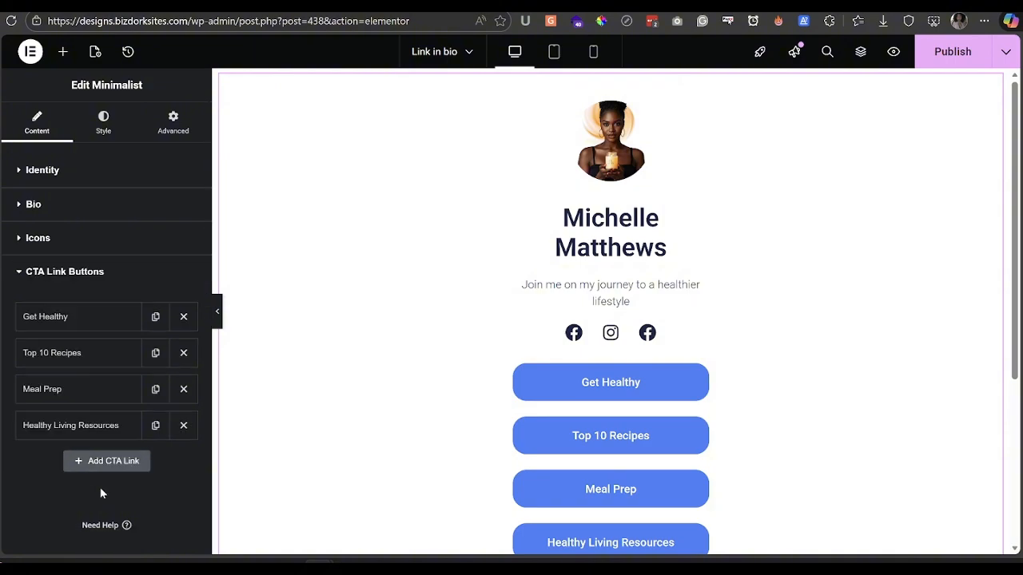
scroll(630, 454, "down", 2)
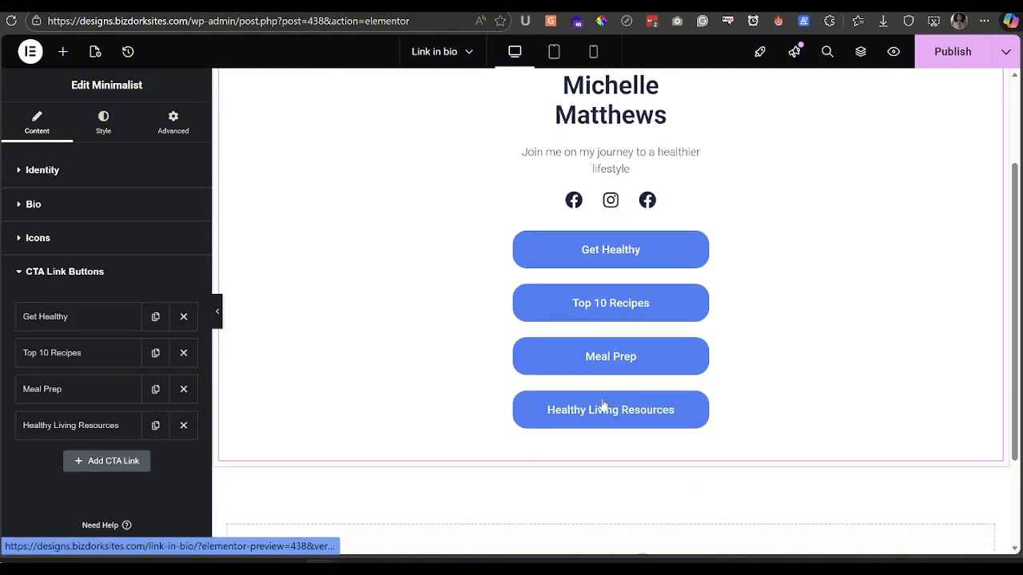
left_click(63, 319)
double_click(55, 366)
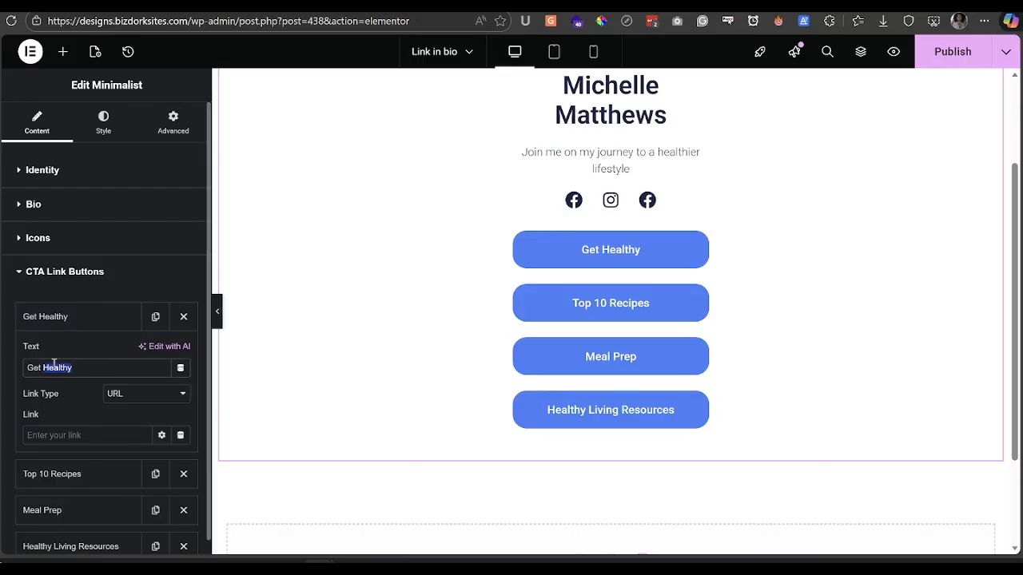
triple_click(55, 367)
key("Caps_Lock")
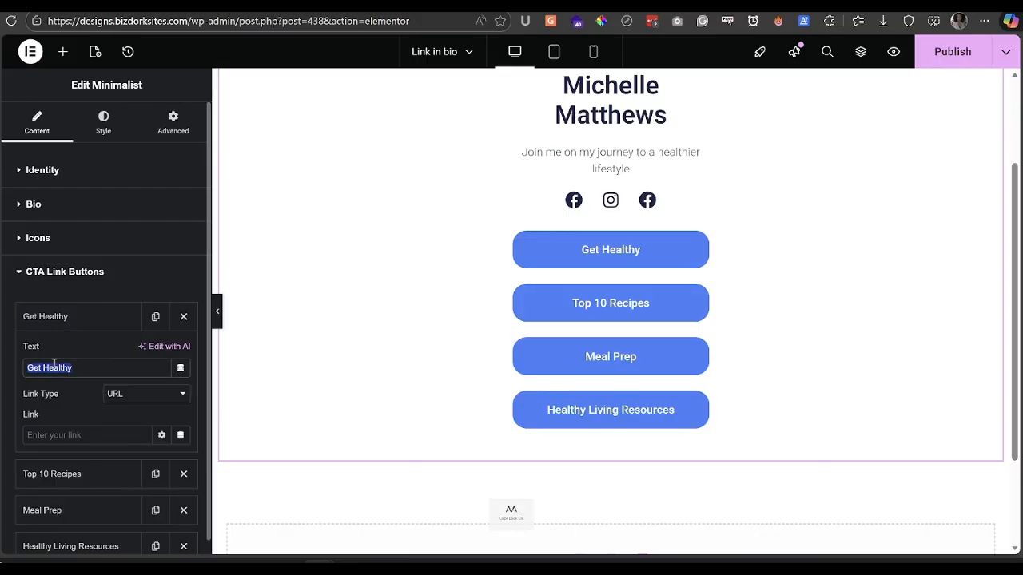
type("C")
key("Caps_Lock")
type("omm")
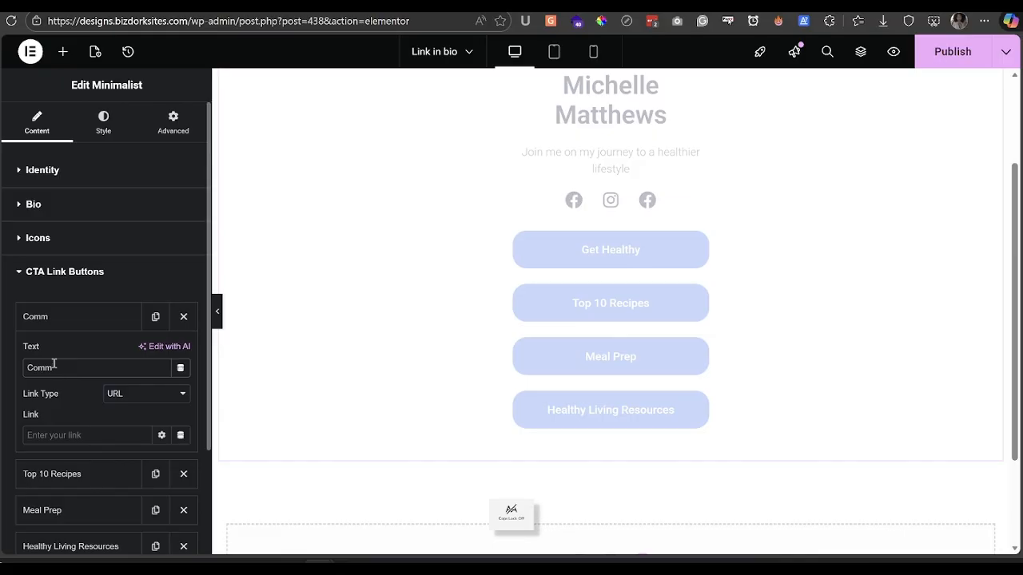
type("unity")
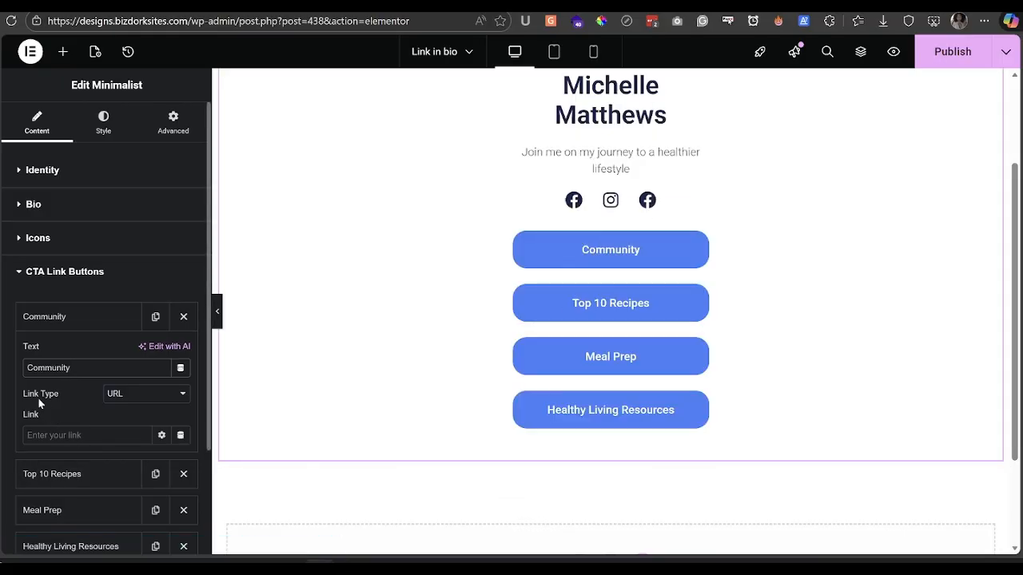
- Show the link type options for the Community button
left_click(138, 400)
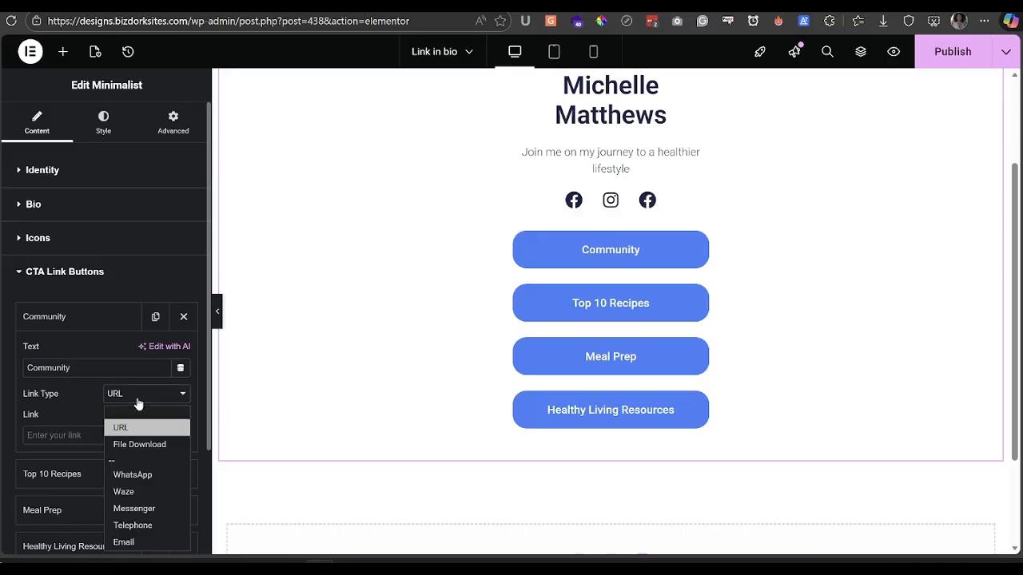
scroll(138, 404, "down", 3)
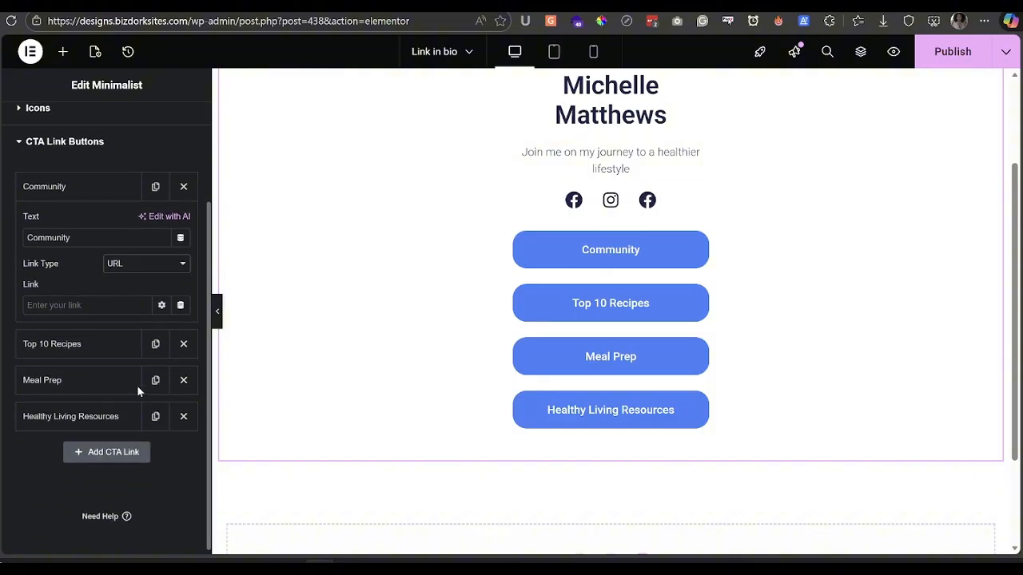
left_click(141, 264)
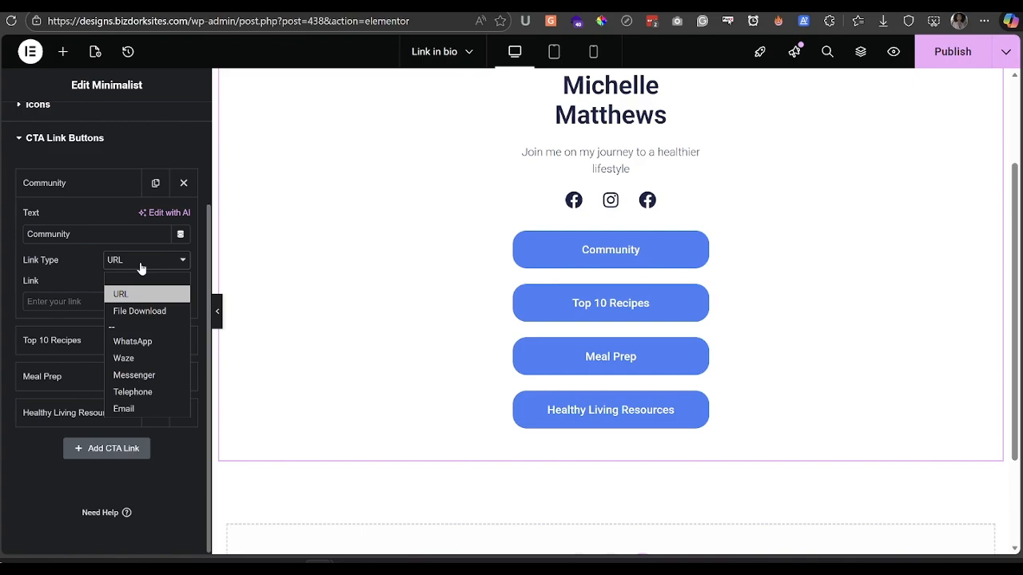
- Try File Download as the Community button's link type, then set it back to URL
left_click(136, 311)
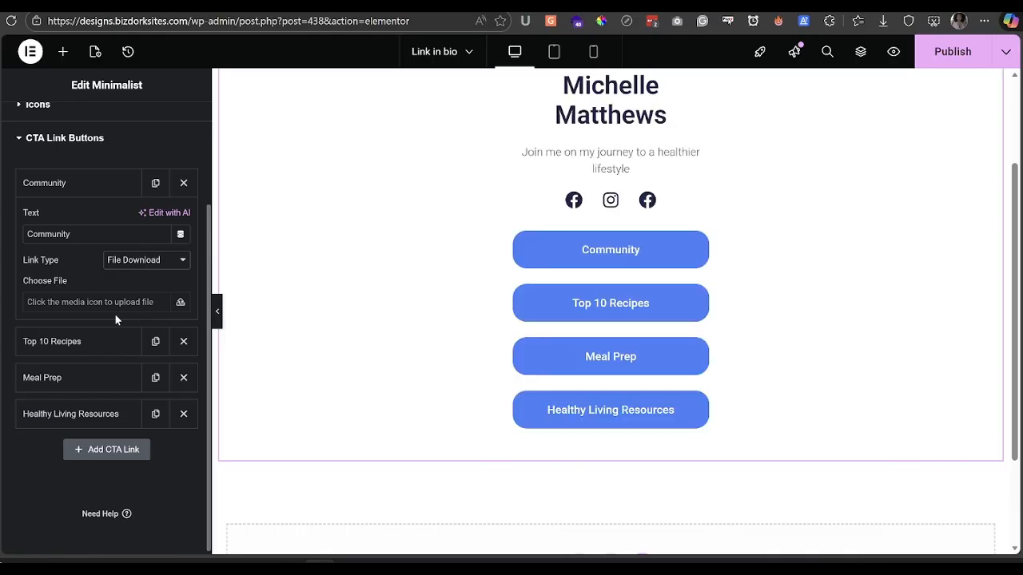
left_click(133, 264)
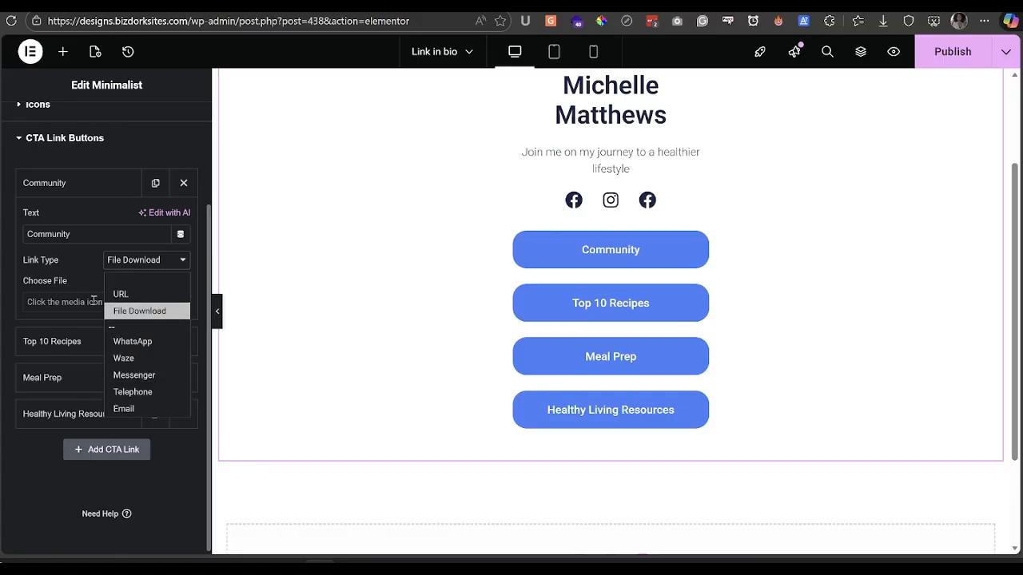
left_click(72, 281)
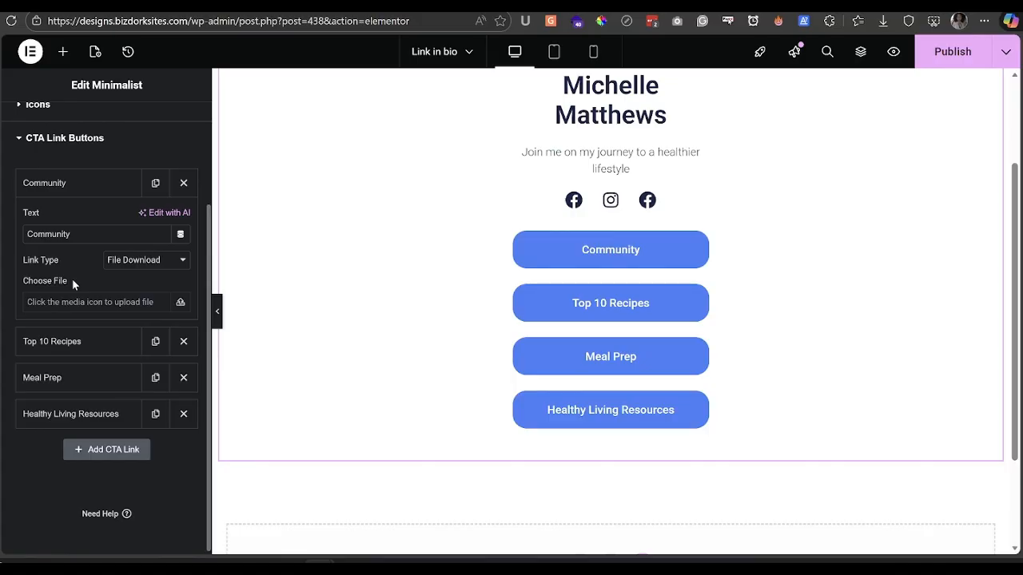
left_click(127, 260)
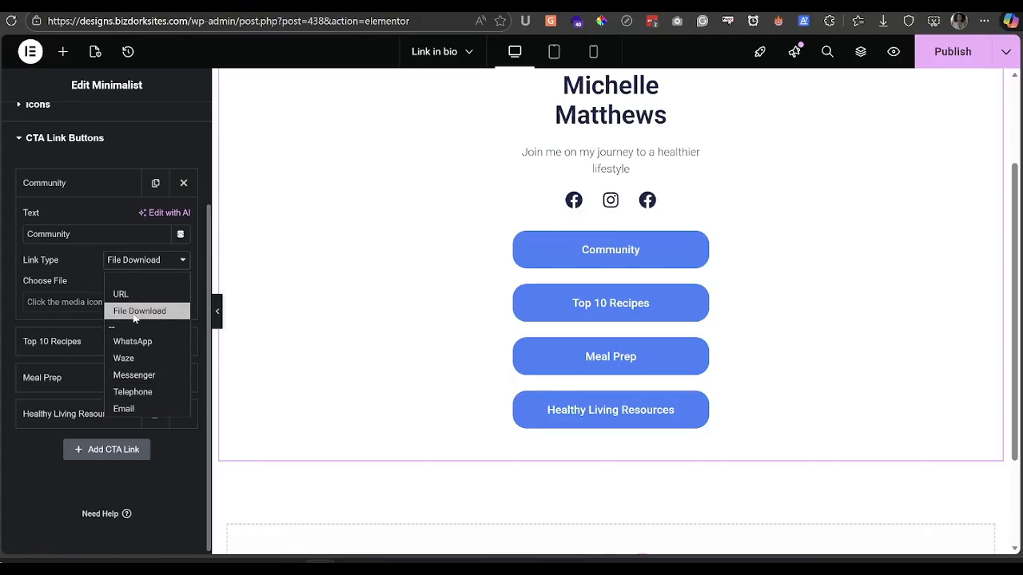
left_click(71, 280)
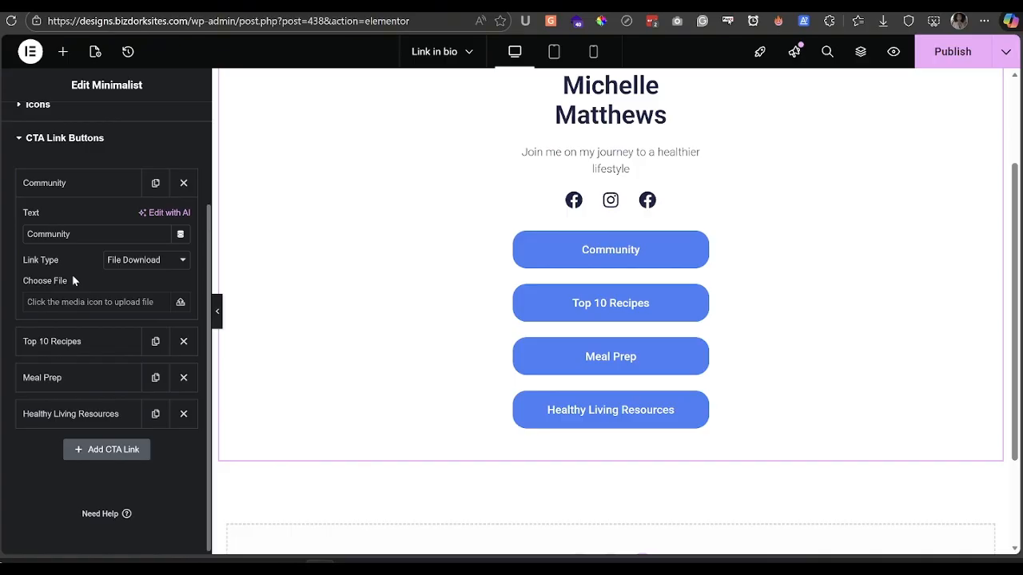
left_click(124, 261)
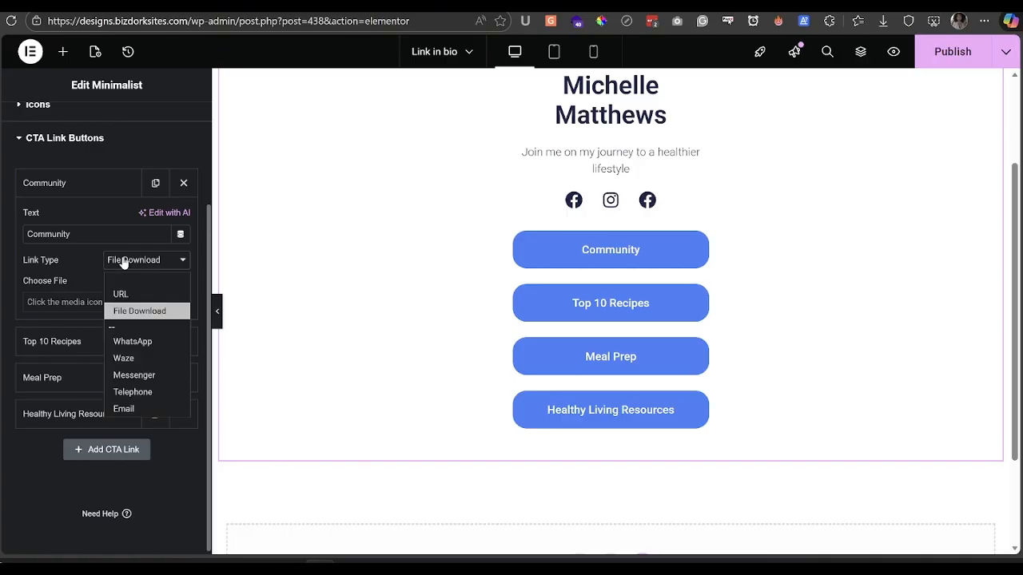
left_click(125, 294)
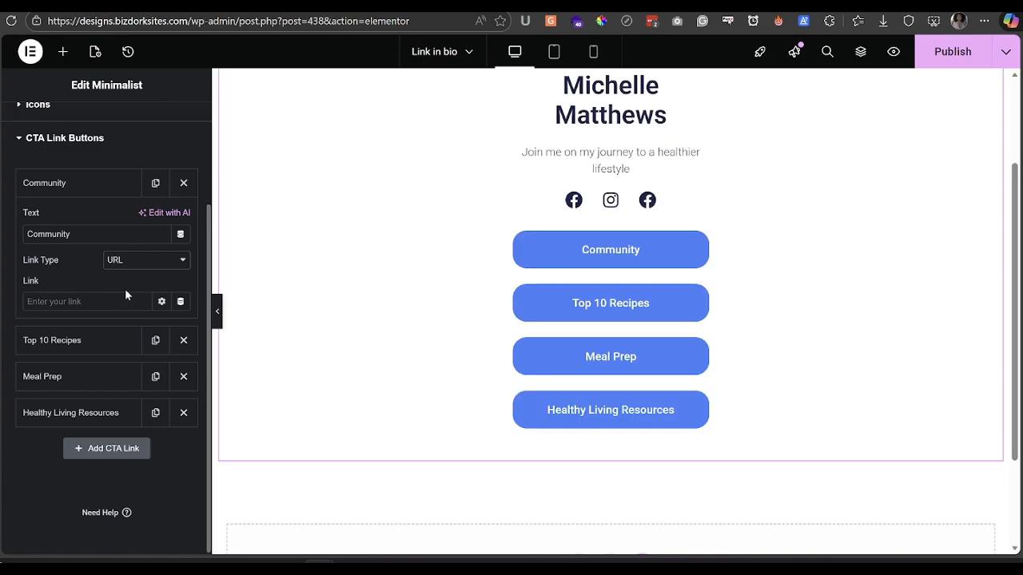
left_click(133, 259)
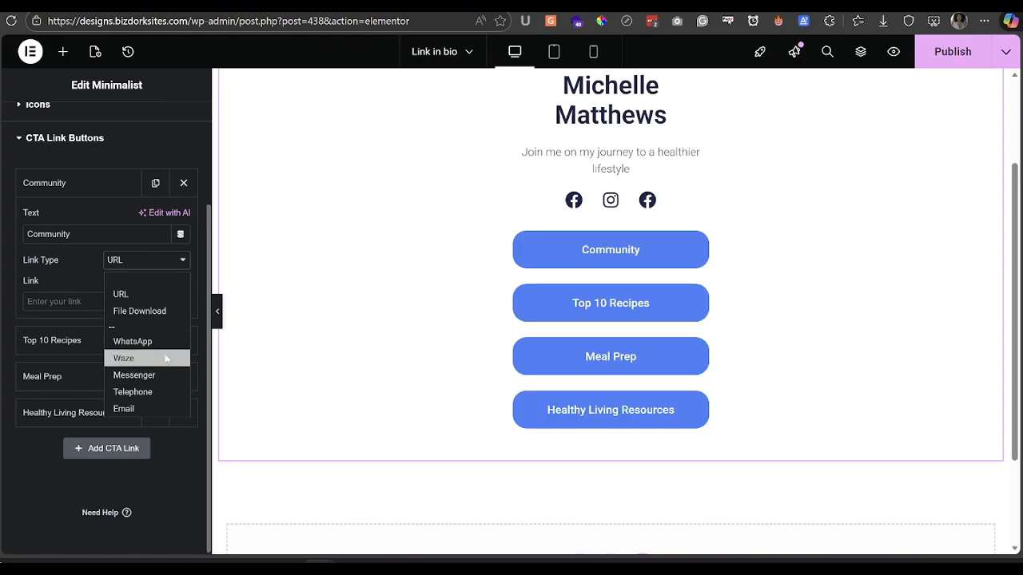
left_click(69, 278)
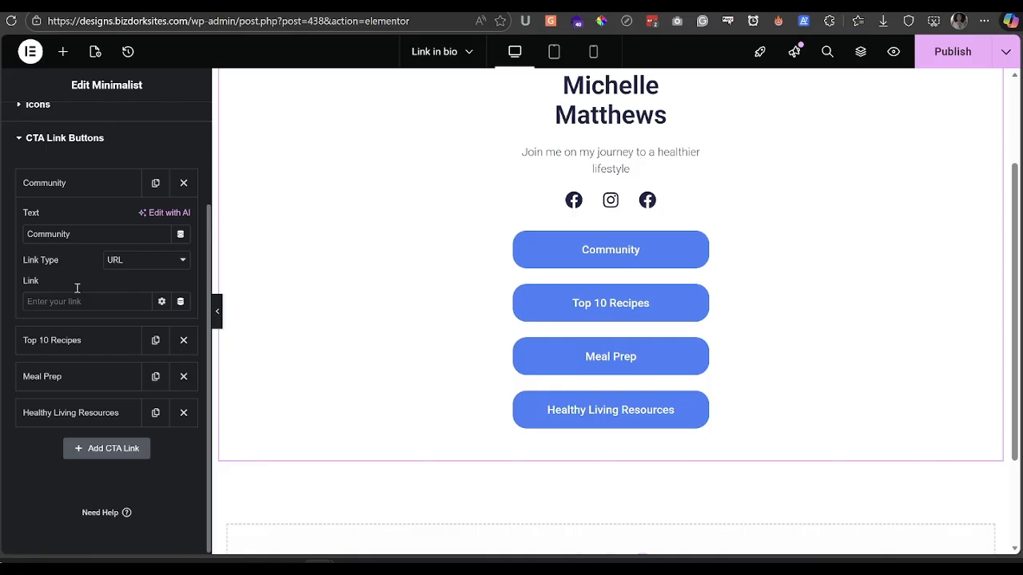
- Delete the Healthy Living Resources button and add a new 'CTA link' button
left_click(183, 291)
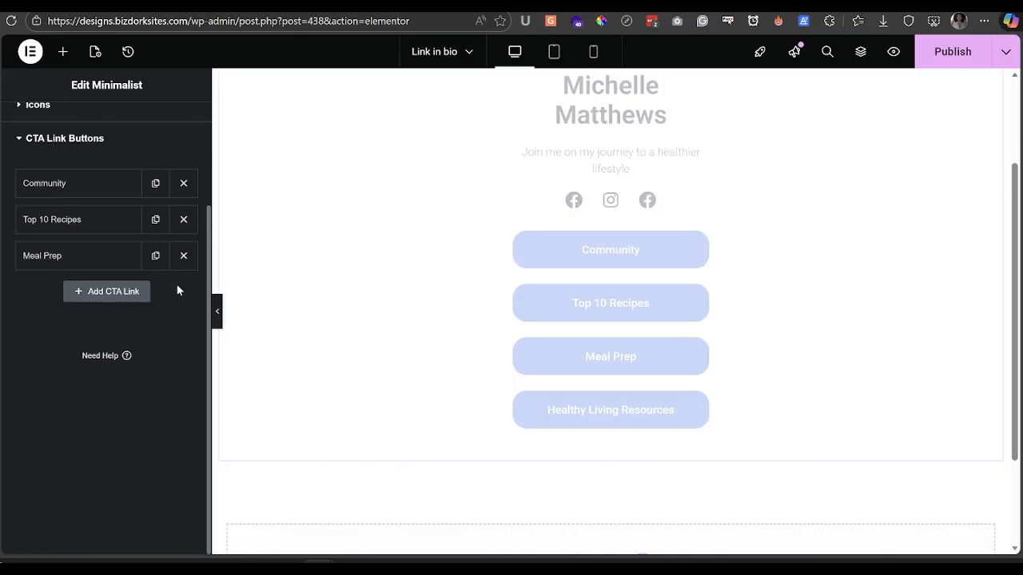
left_click(134, 292)
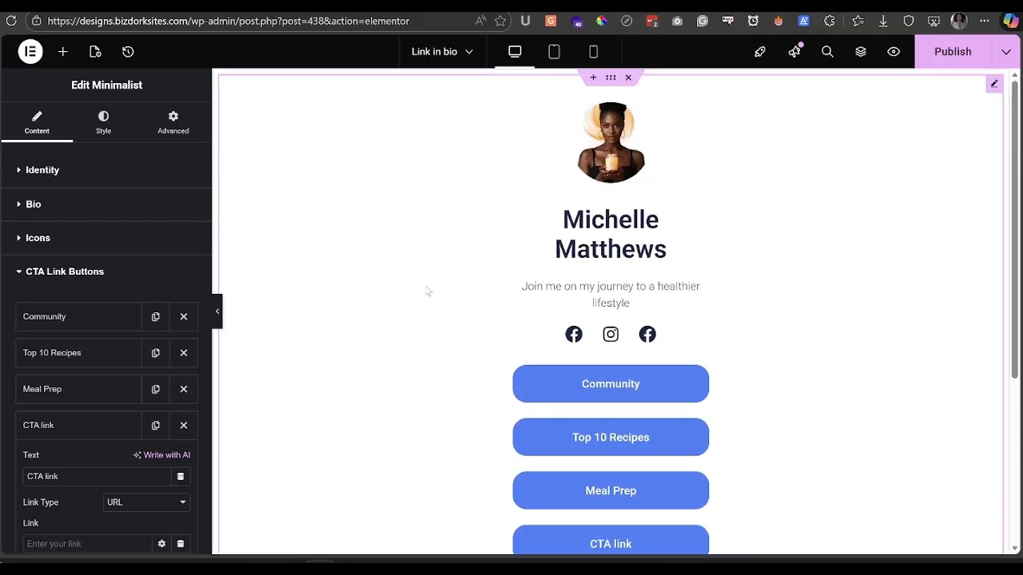
left_click(95, 278)
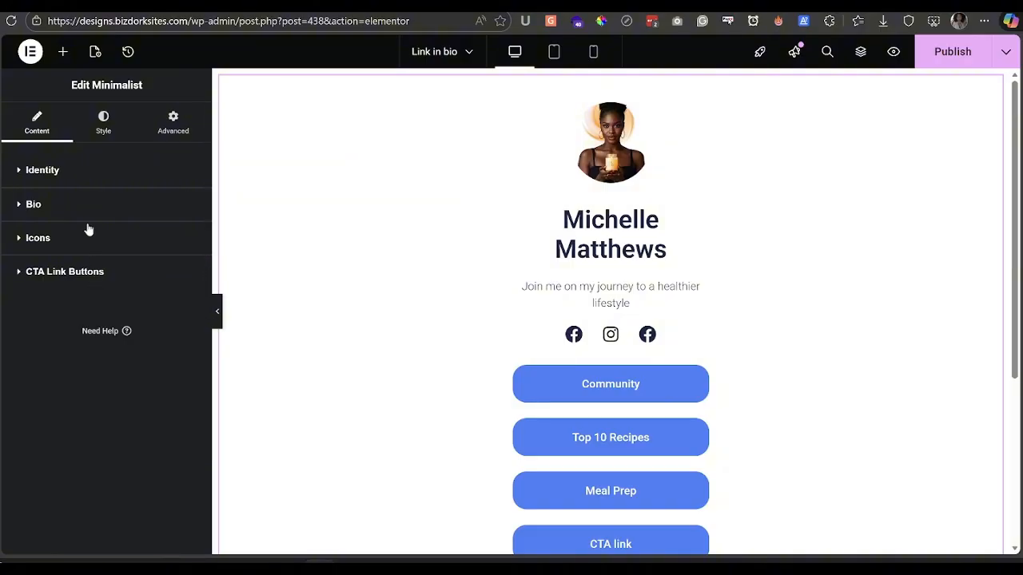
- Make the profile photo a Circle with a 2 px #BE4242 red border
left_click(103, 134)
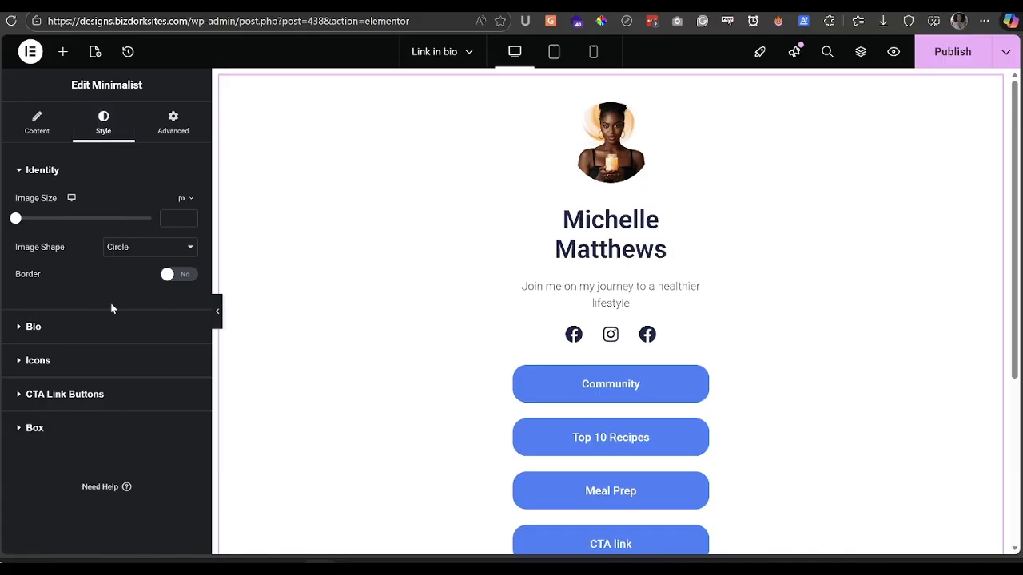
left_click(121, 251)
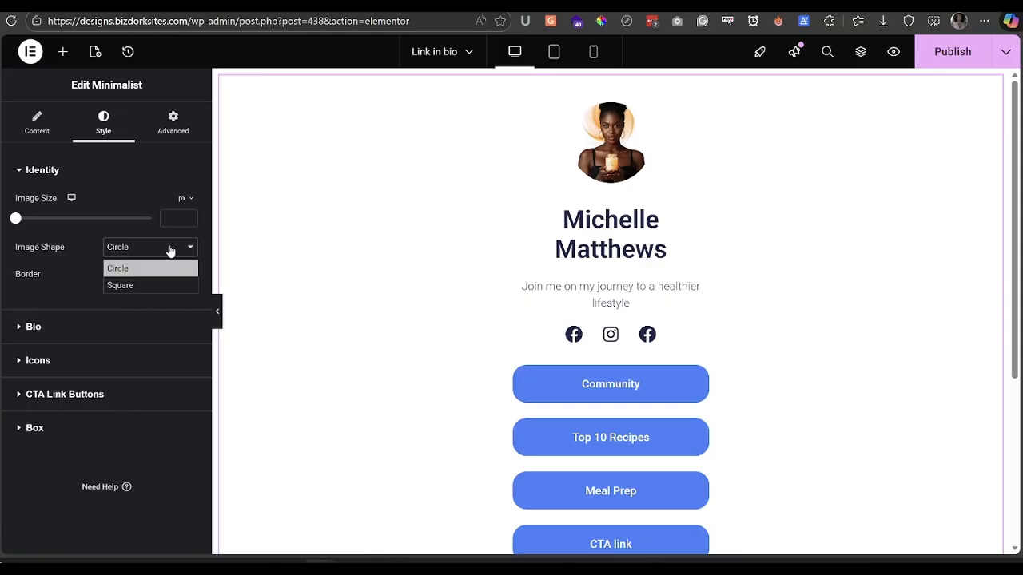
left_click(133, 284)
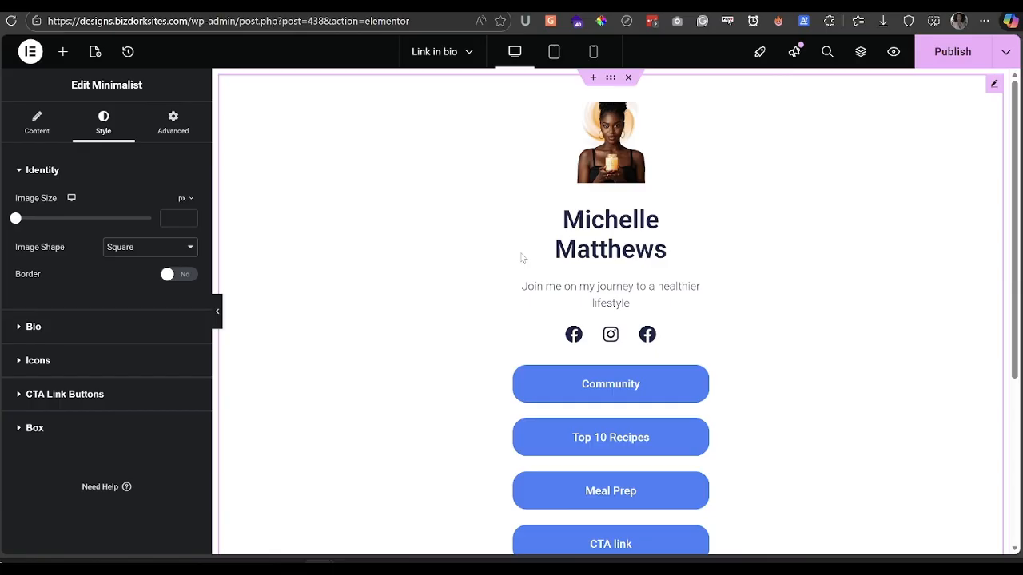
left_click(174, 276)
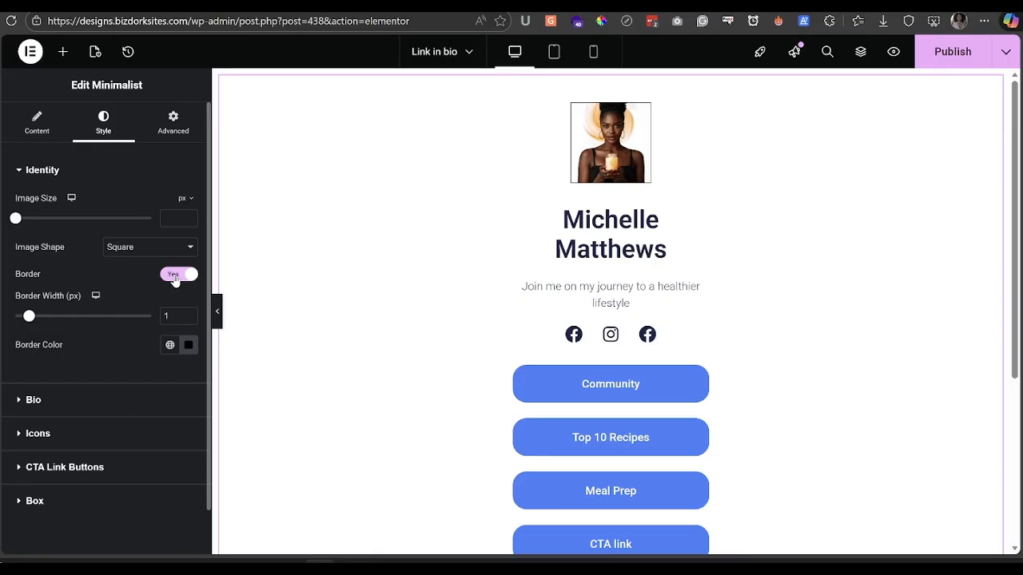
left_click(160, 248)
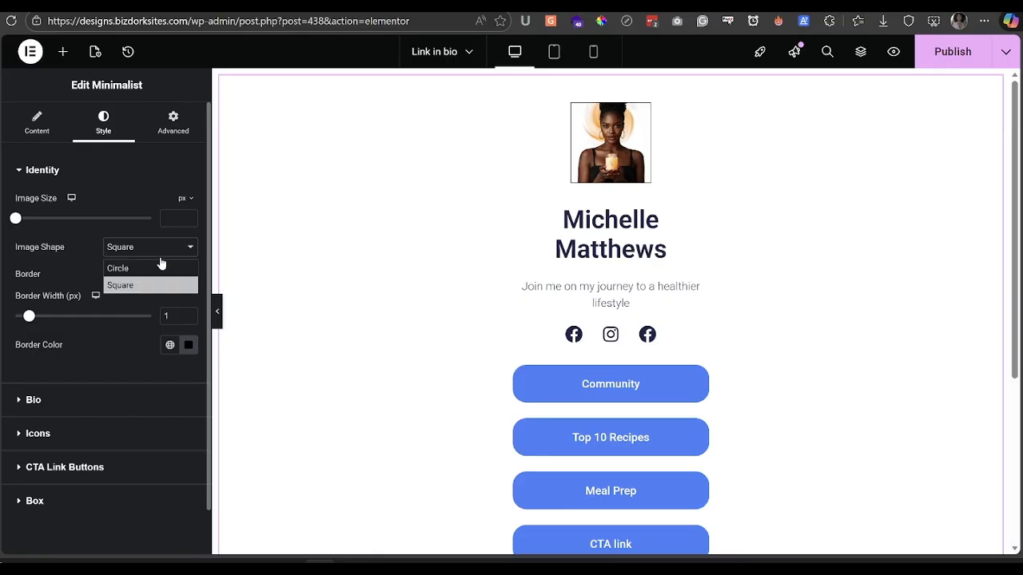
left_click(160, 267)
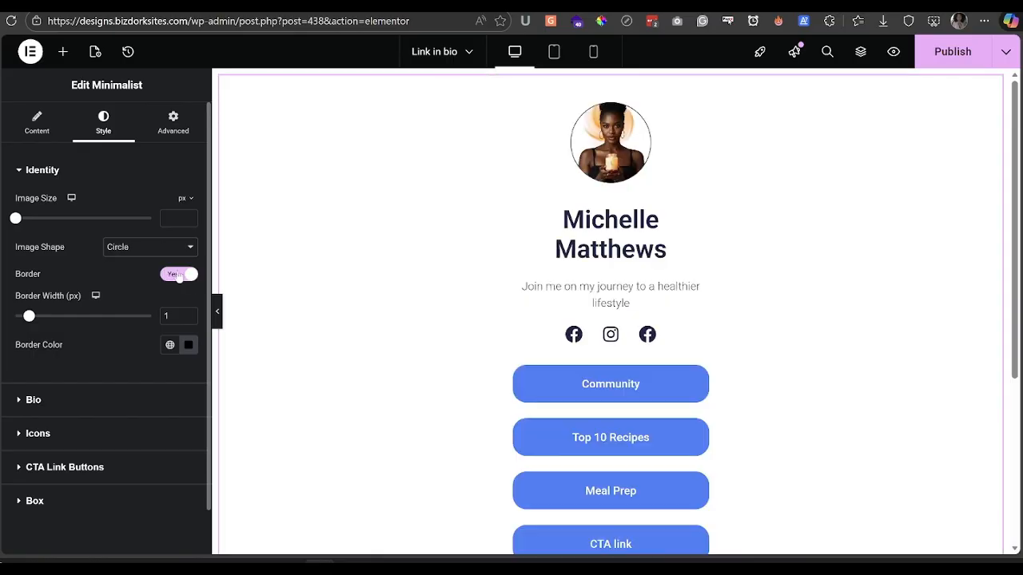
left_click_drag(29, 315, 42, 316)
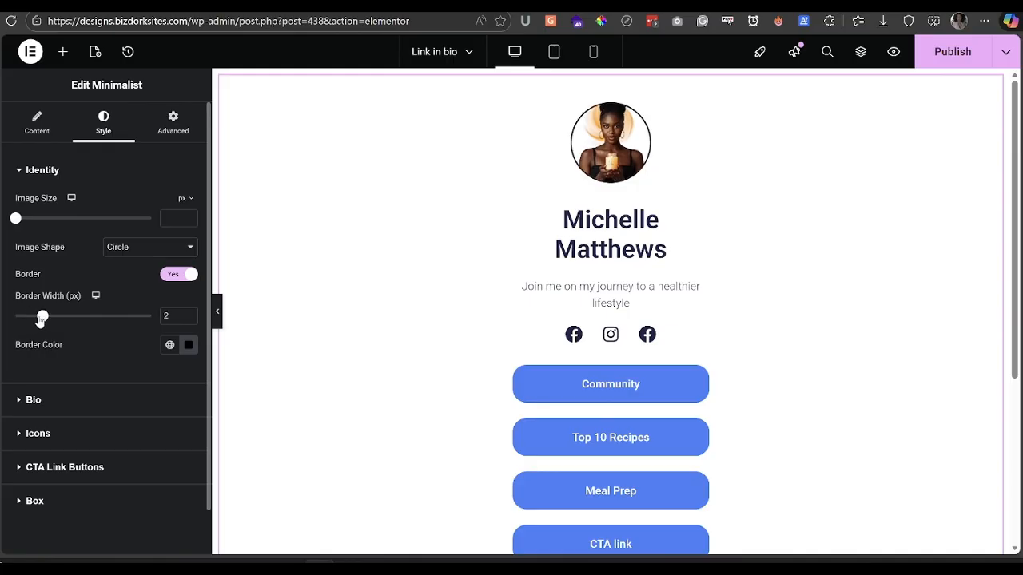
left_click(189, 345)
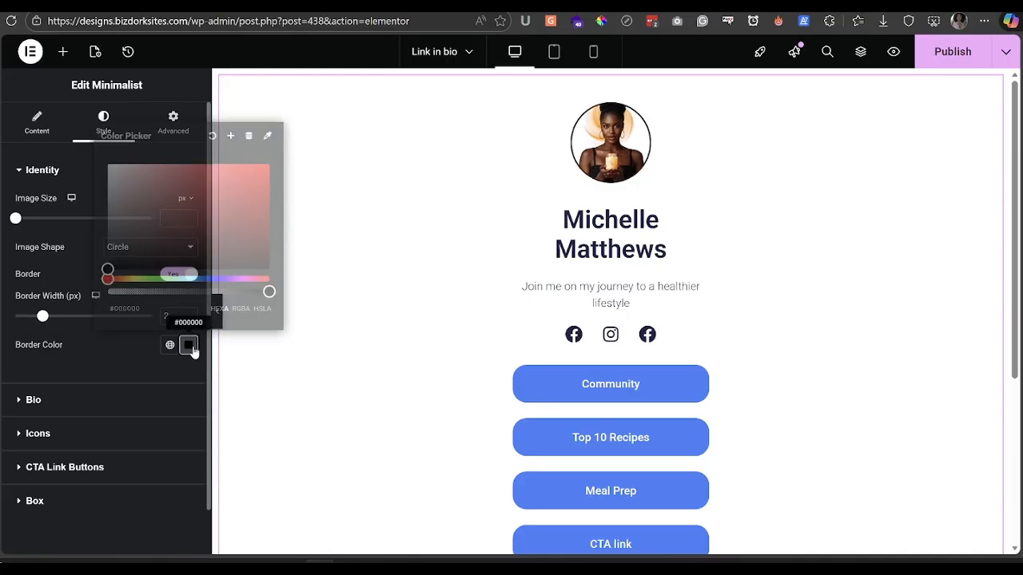
mouse_move(166, 245)
left_mouse_down()
mouse_move(152, 178)
mouse_move(214, 190)
left_mouse_up()
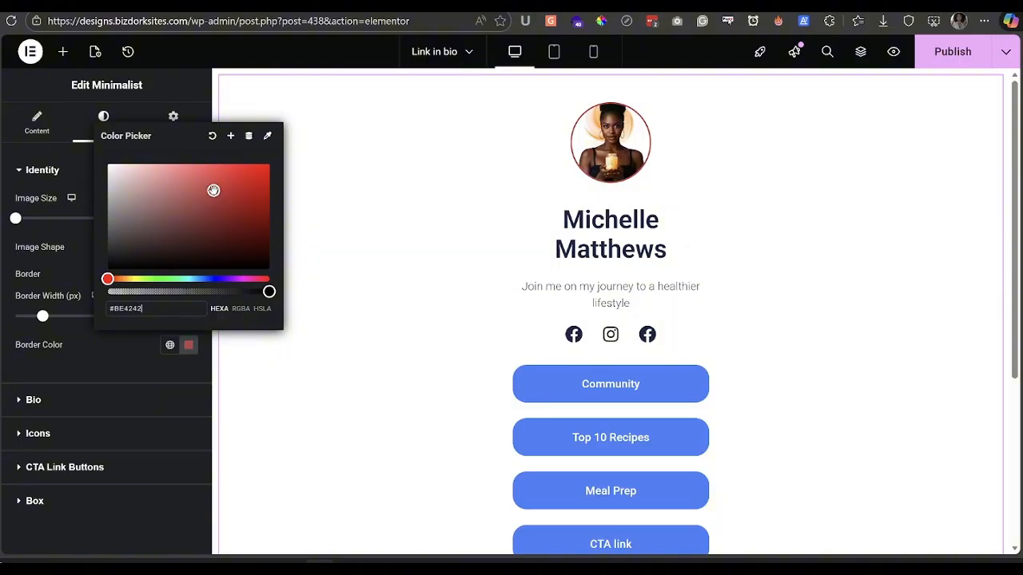
left_click(113, 373)
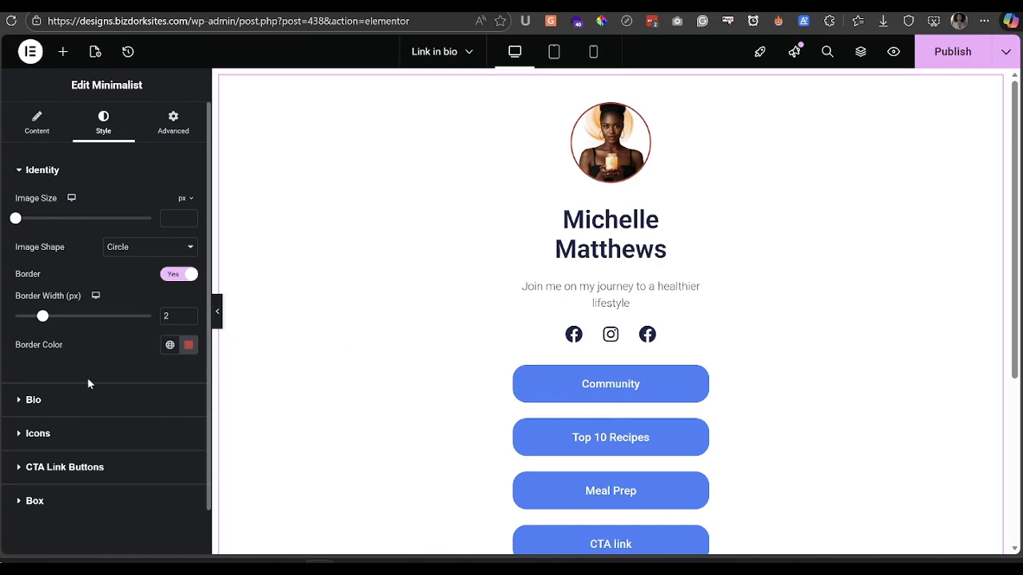
left_click(75, 400)
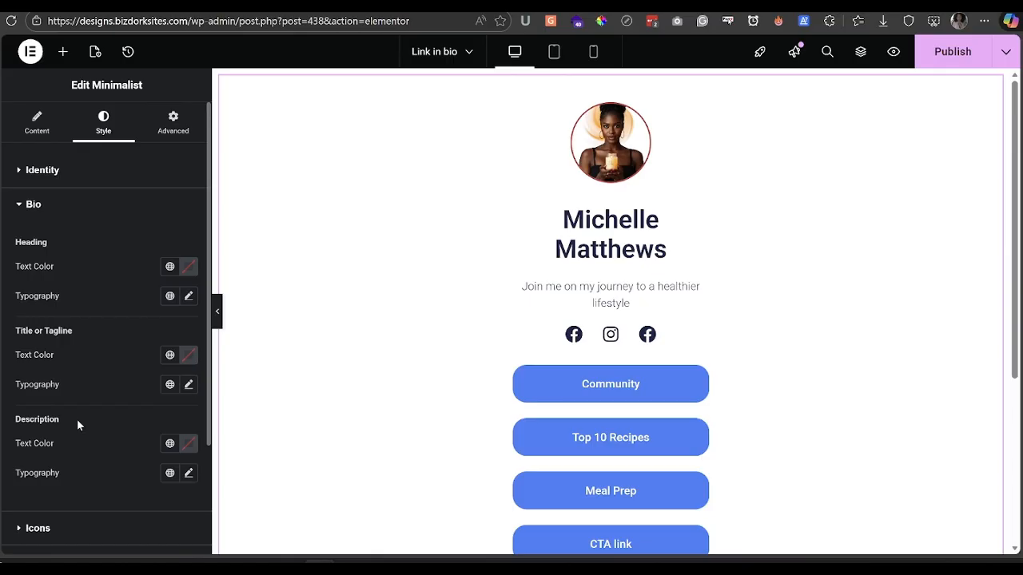
- Set the name heading font to Playfair Display after briefly trying Times New Roman
left_click(188, 295)
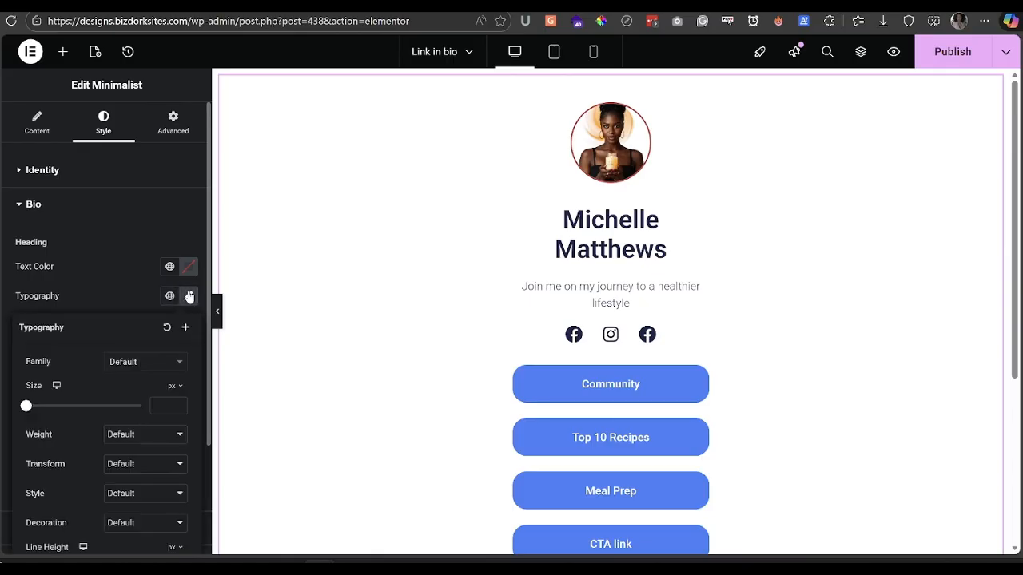
left_click(142, 363)
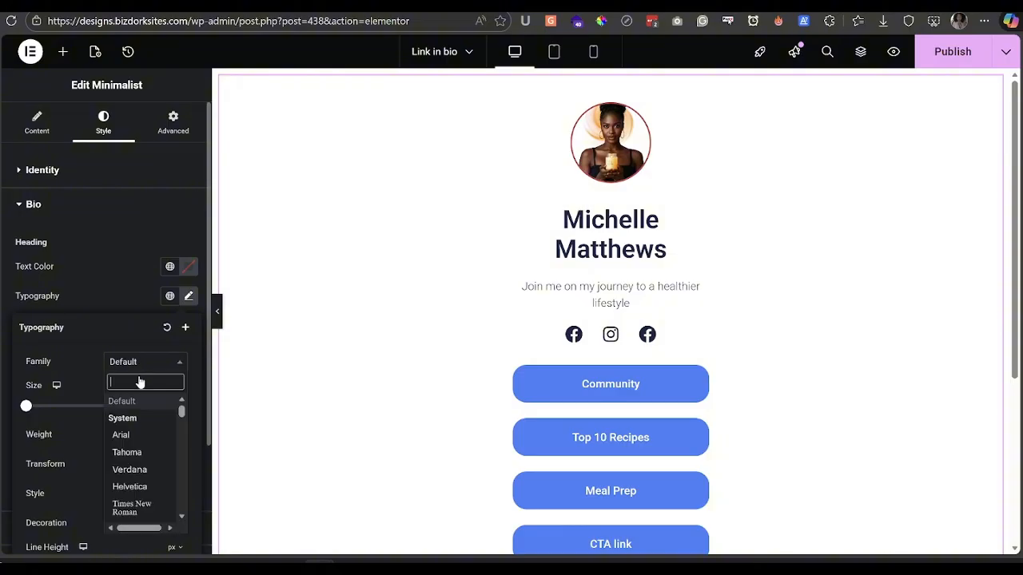
left_click(131, 504)
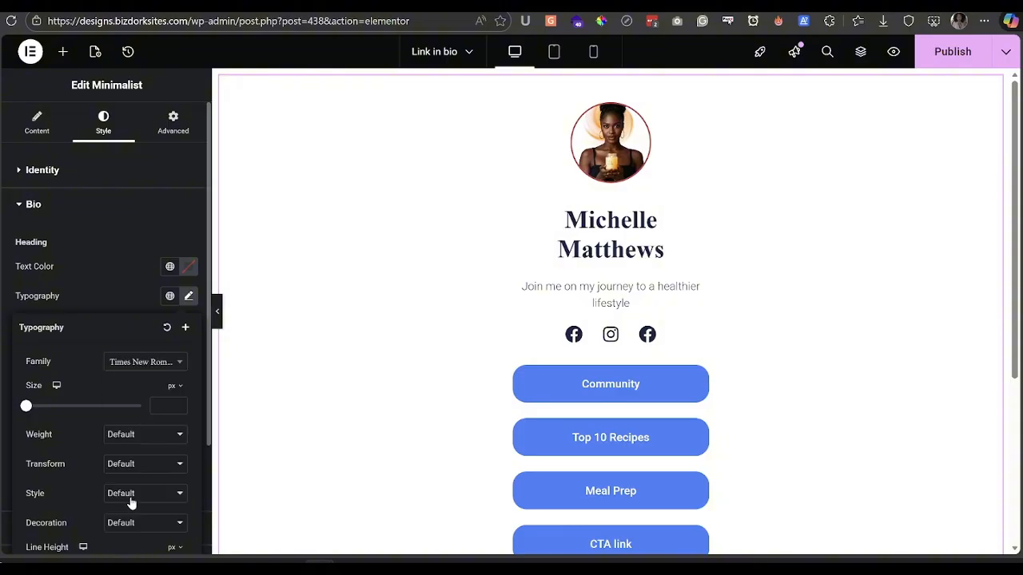
left_click(146, 363)
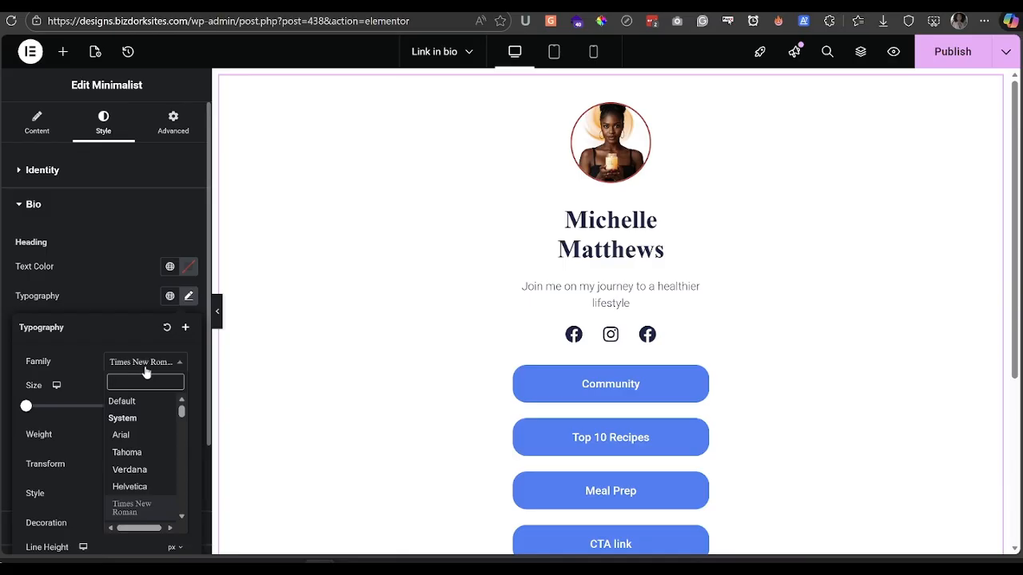
type("Playfair")
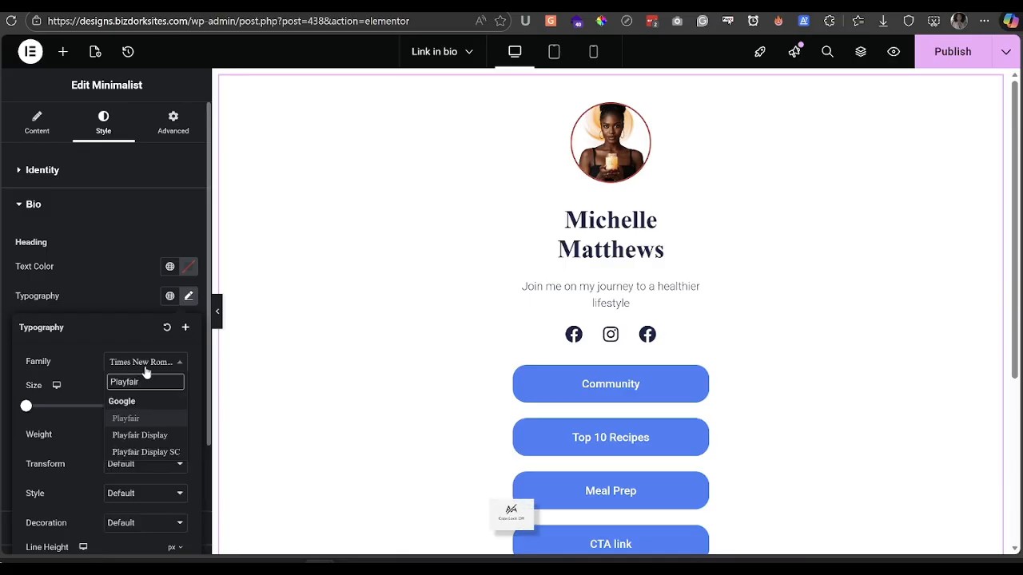
left_click(157, 435)
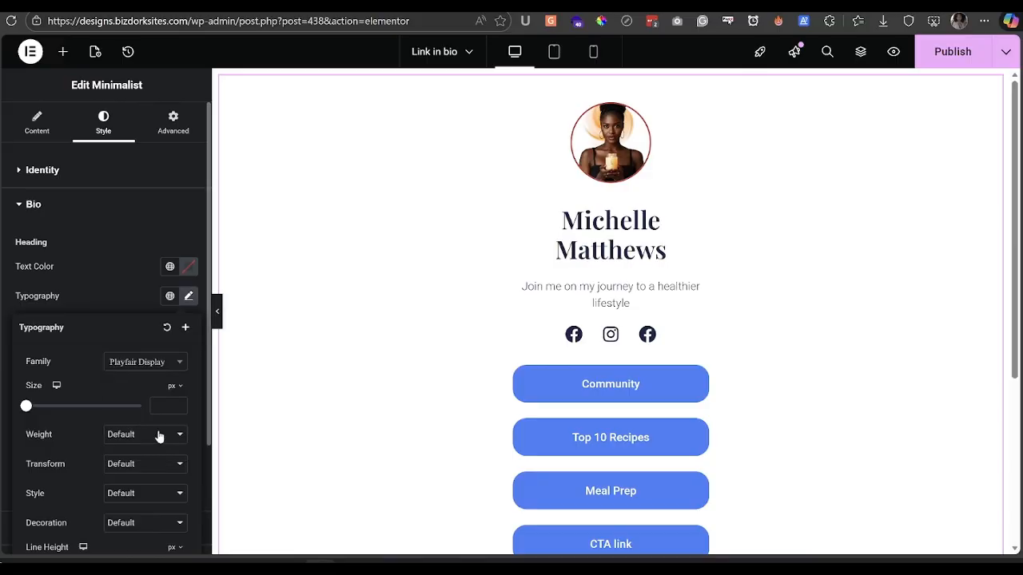
left_click(145, 312)
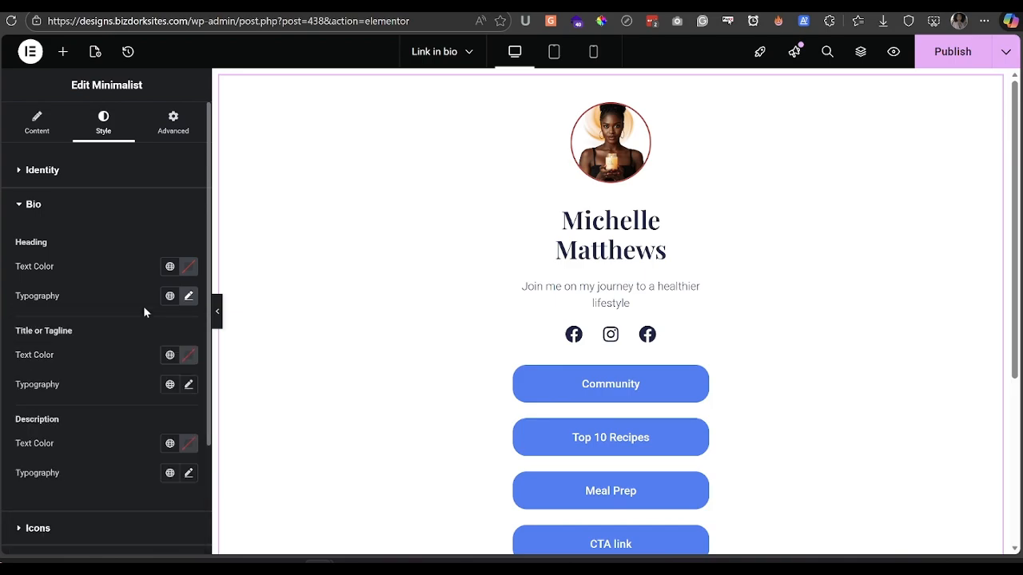
- Recheck the heading typography, then expand the Icons style settings
left_click(188, 296)
scroll(59, 385, "down", 1)
scroll(59, 385, "down", 1)
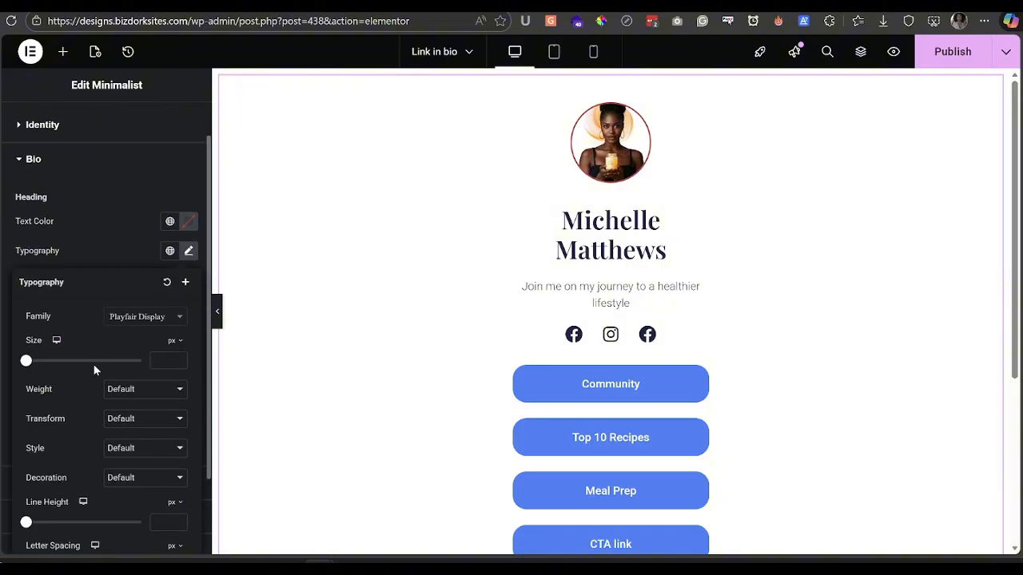
left_click(110, 254)
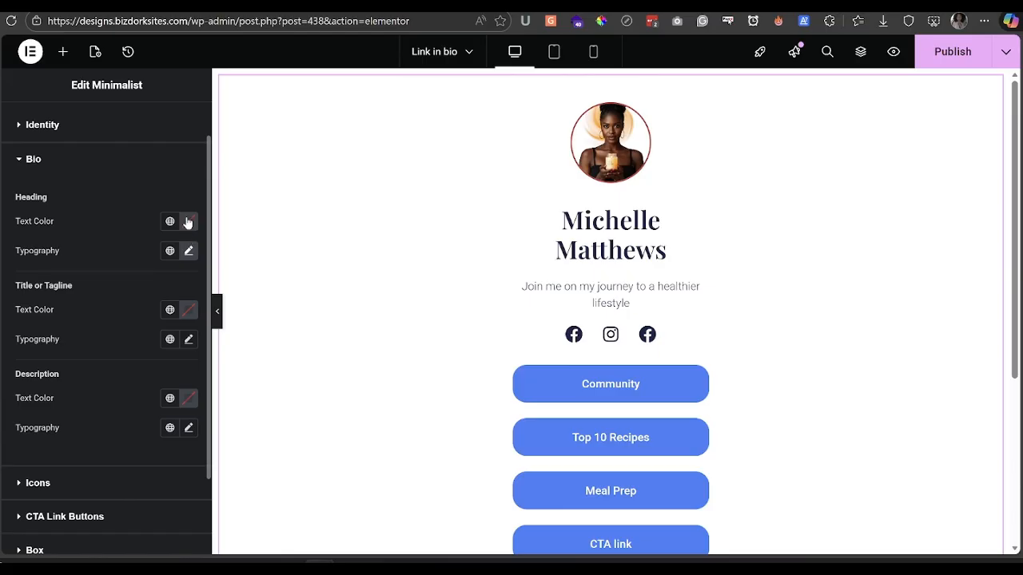
scroll(113, 346, "down", 3)
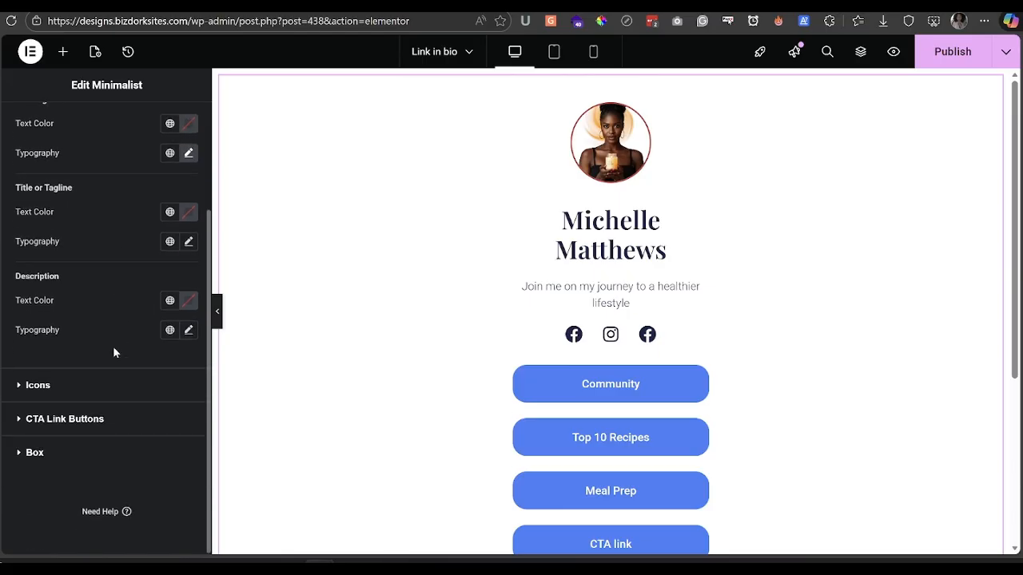
left_click(86, 388)
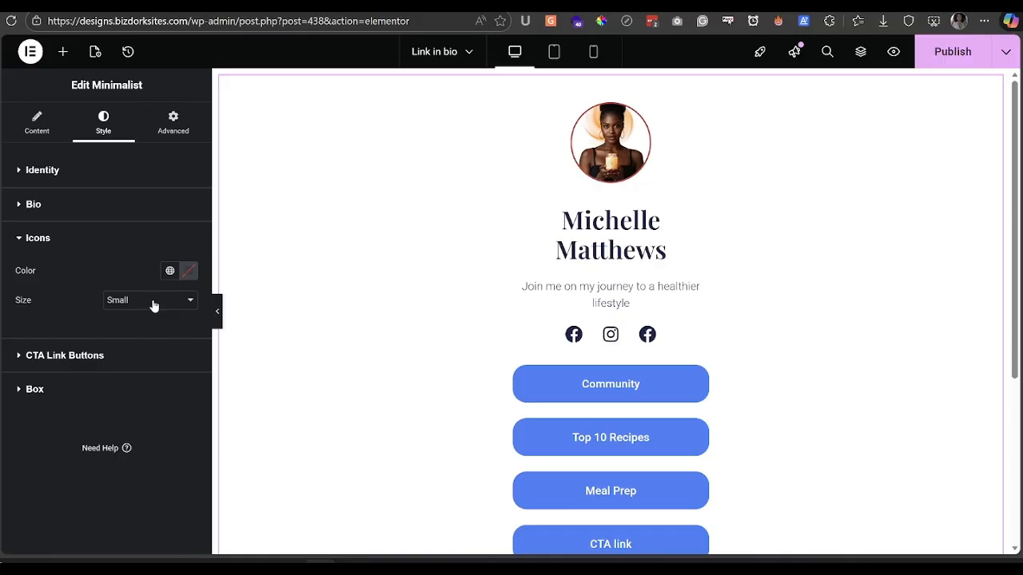
- Expand the CTA Link Buttons style settings and set Type to plain Link
left_click(87, 355)
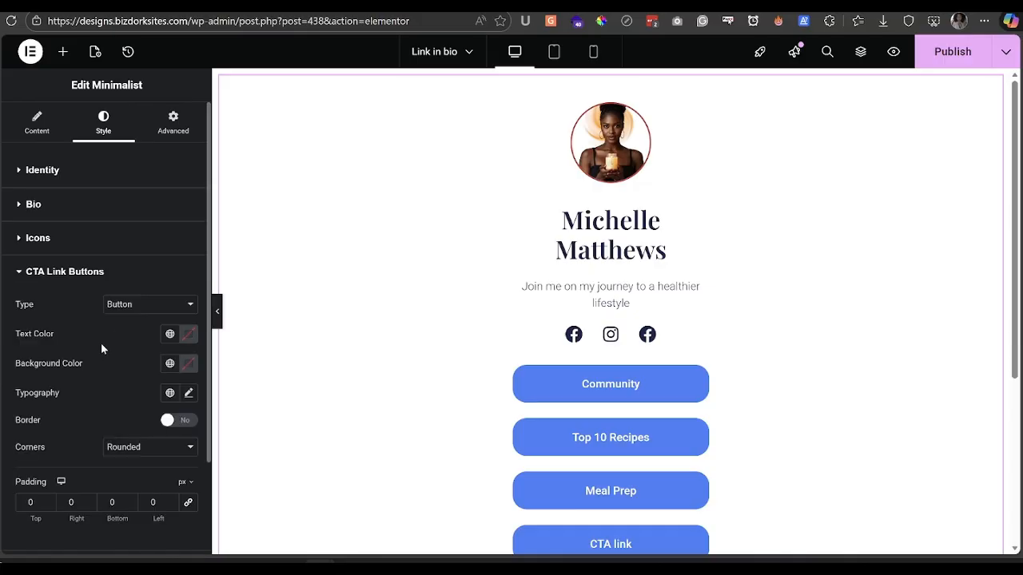
scroll(477, 344, "down", 1)
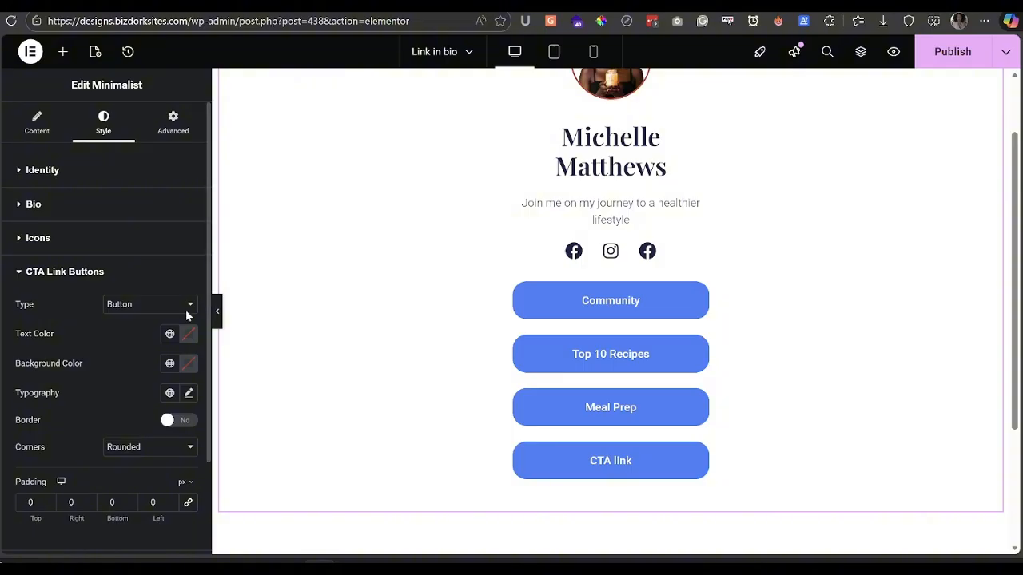
left_click(158, 307)
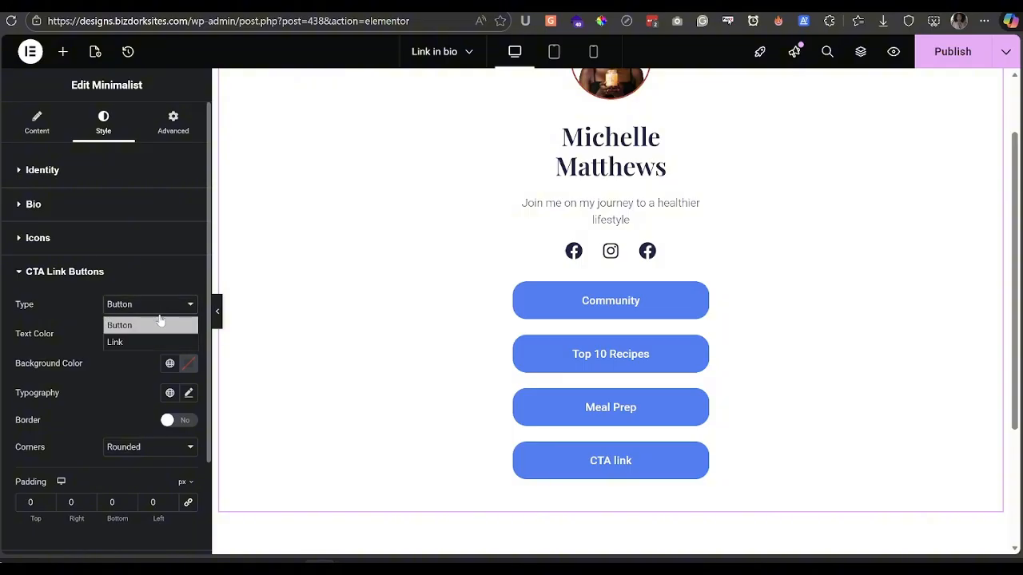
left_click(141, 341)
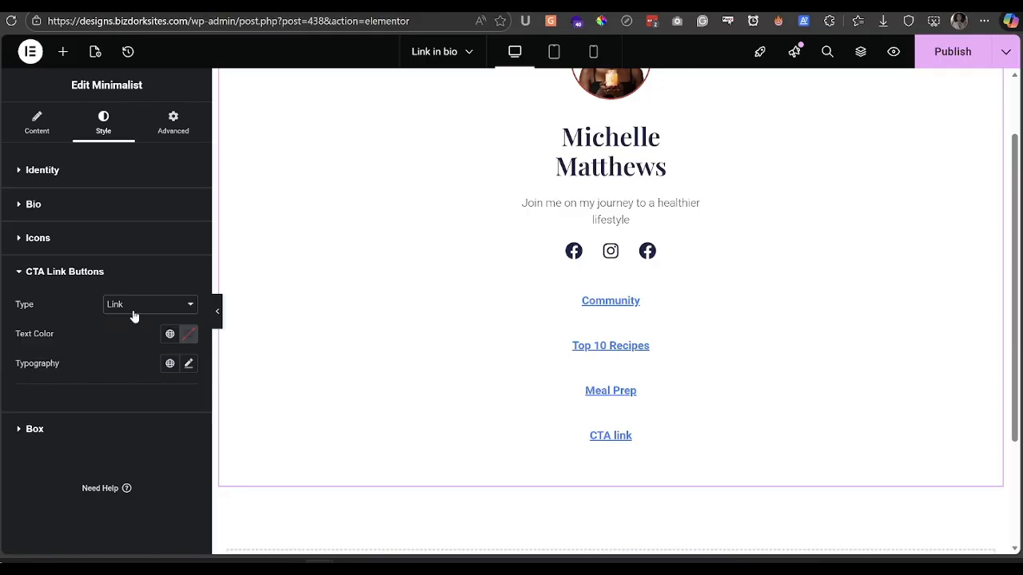
- Switch the CTA Type back to Button and check the Border toggle, leaving border off
left_click(134, 317)
left_click(136, 320)
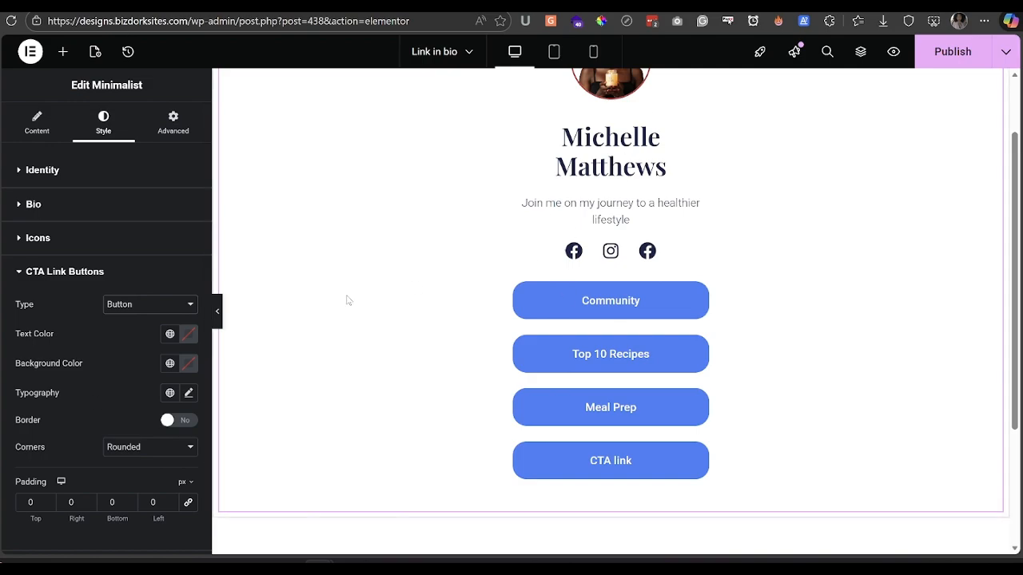
left_click(168, 421)
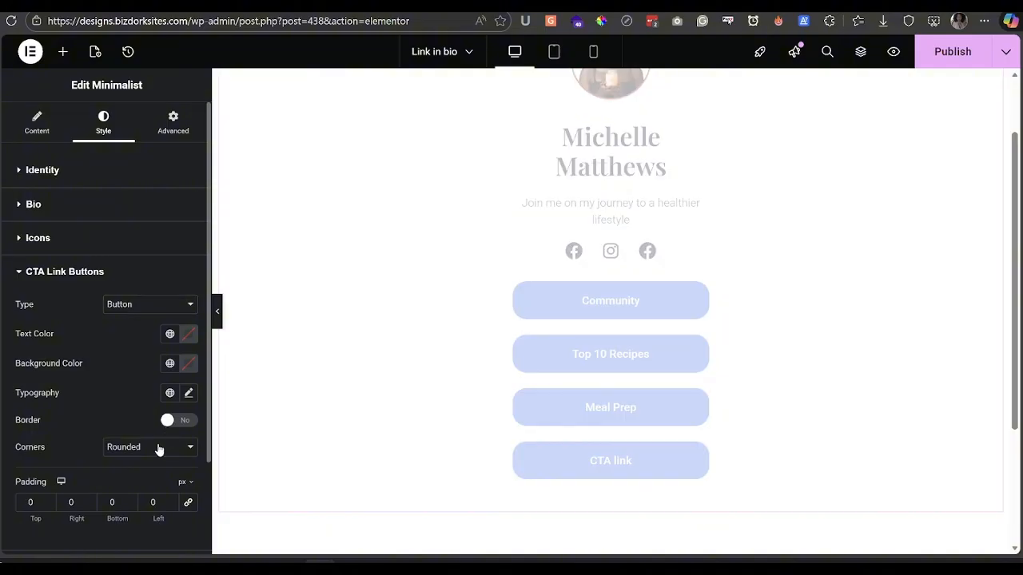
scroll(164, 426, "down", 2)
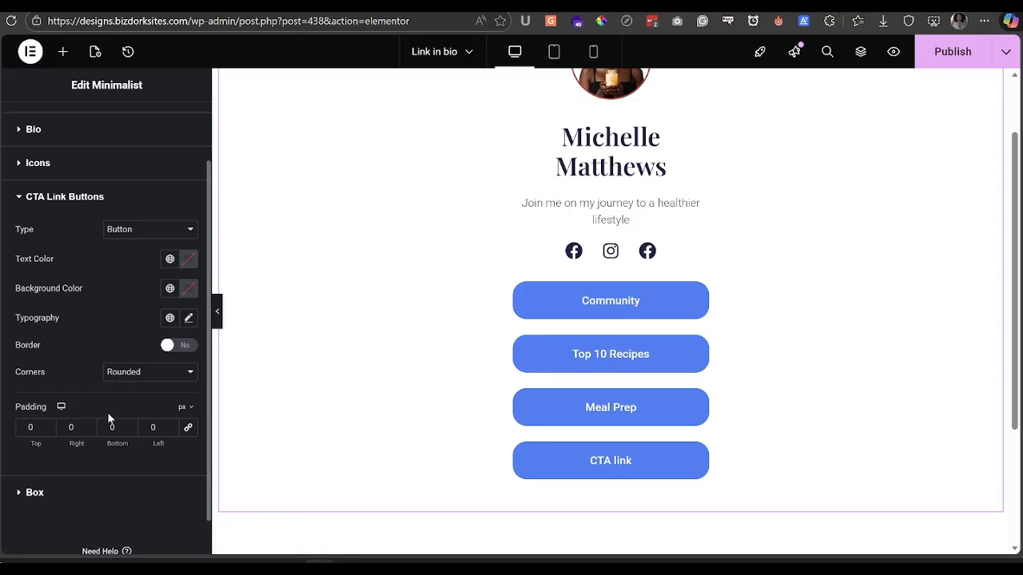
scroll(109, 416, "up", 2)
scroll(108, 419, "down", 3)
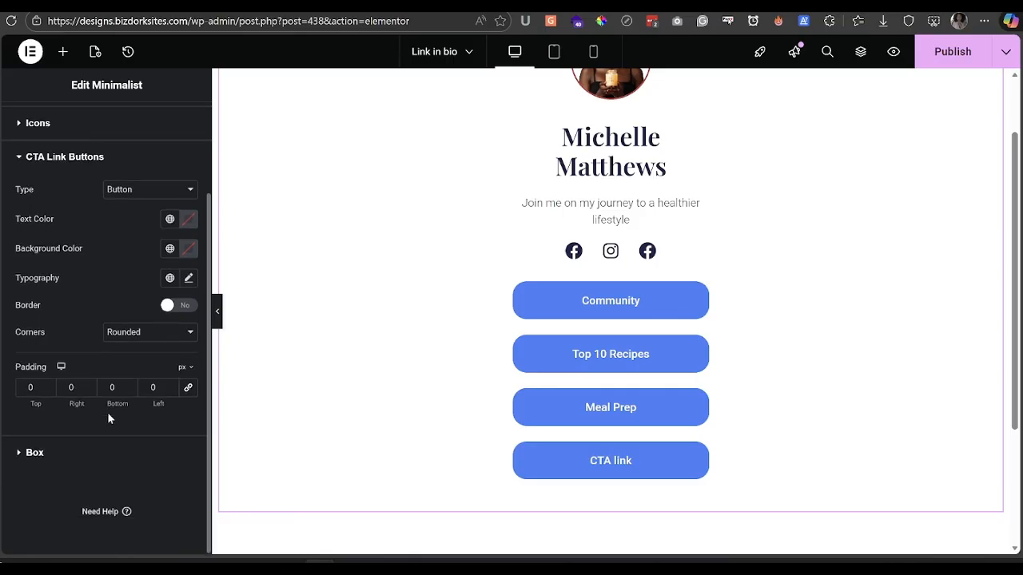
- Set the Box background colour to red #C83131
left_click(42, 452)
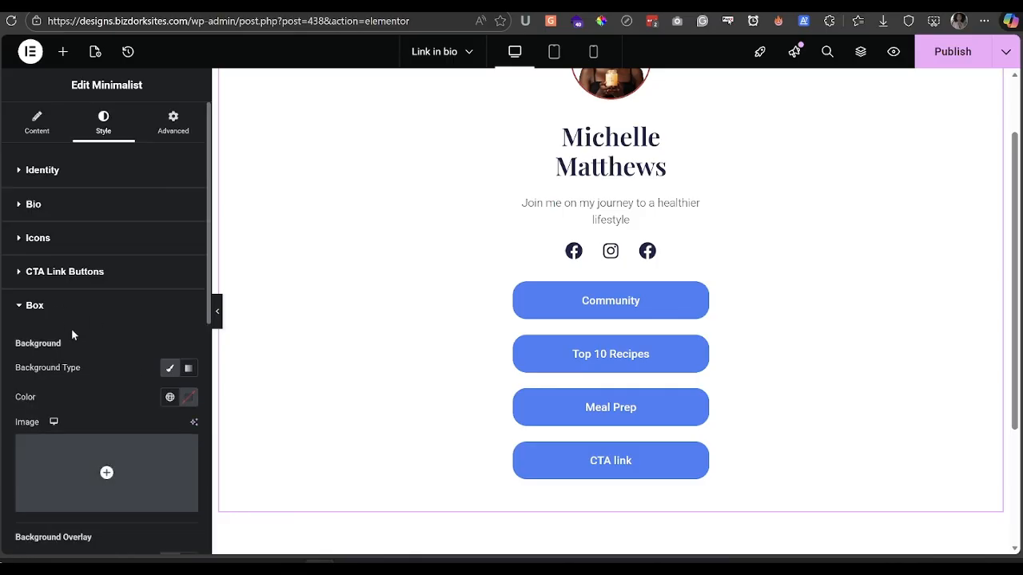
scroll(424, 292, "up", 1)
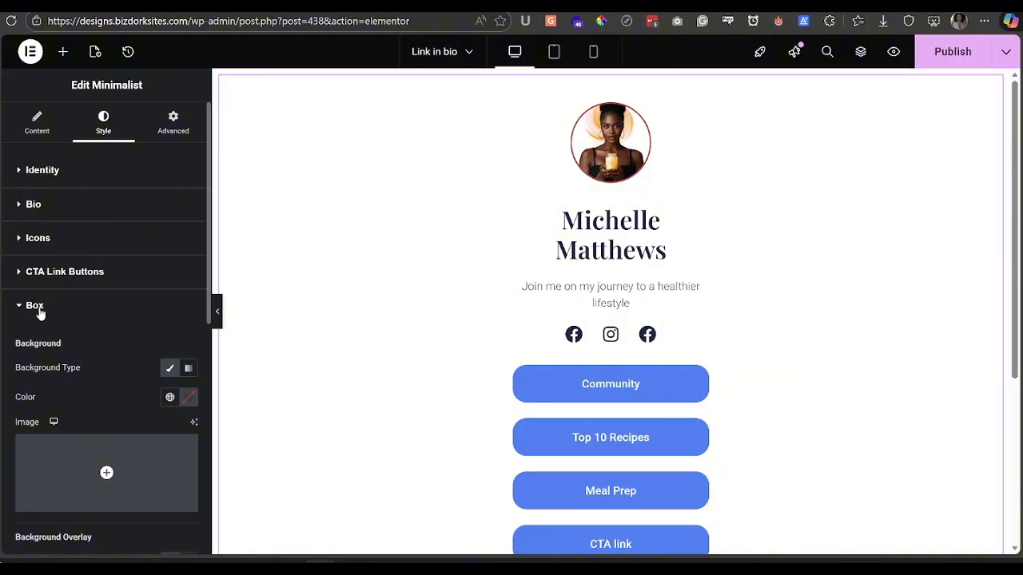
scroll(118, 339, "down", 1)
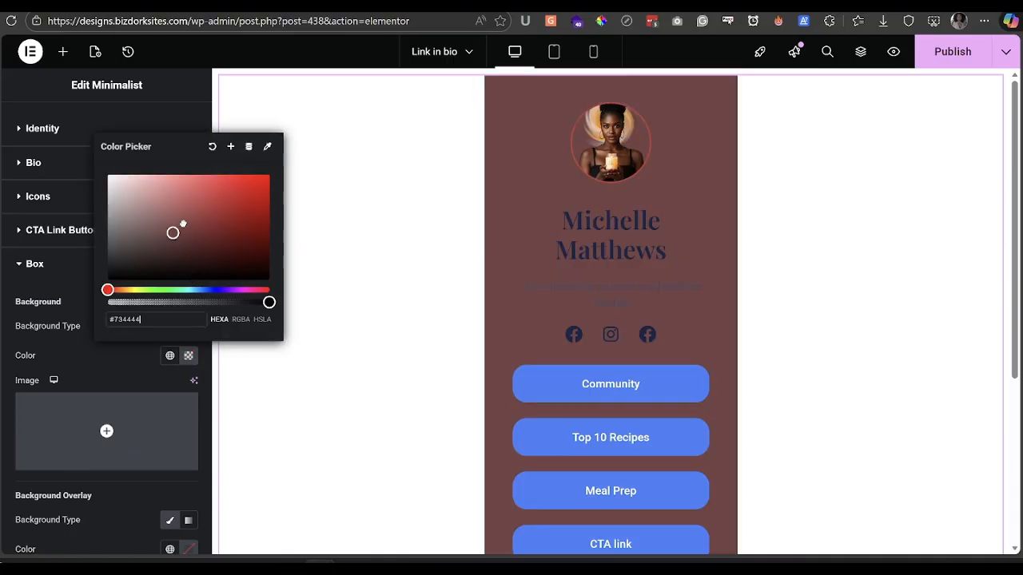
type("#C83131")
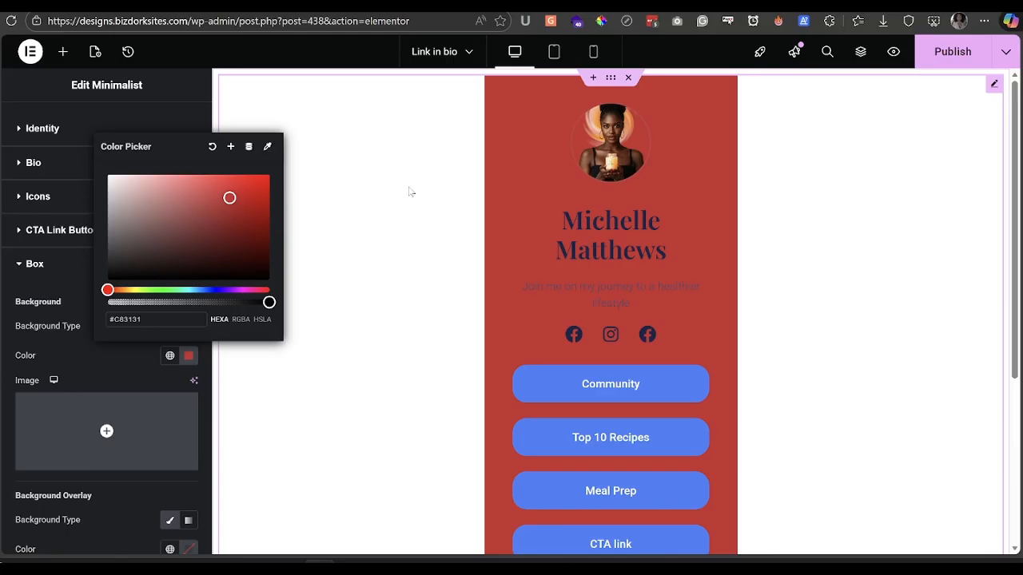
left_click(127, 366)
- Try a gradient with a near-white first colour, then revert Background Type to Classic
left_click(192, 328)
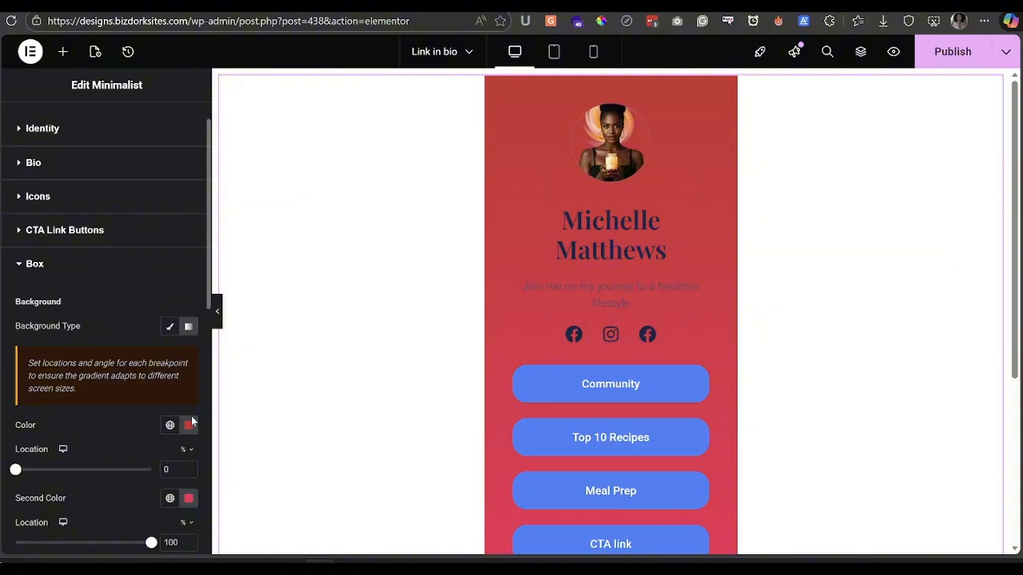
left_click(189, 425)
left_click_drag(210, 331, 107, 274)
left_click(102, 442)
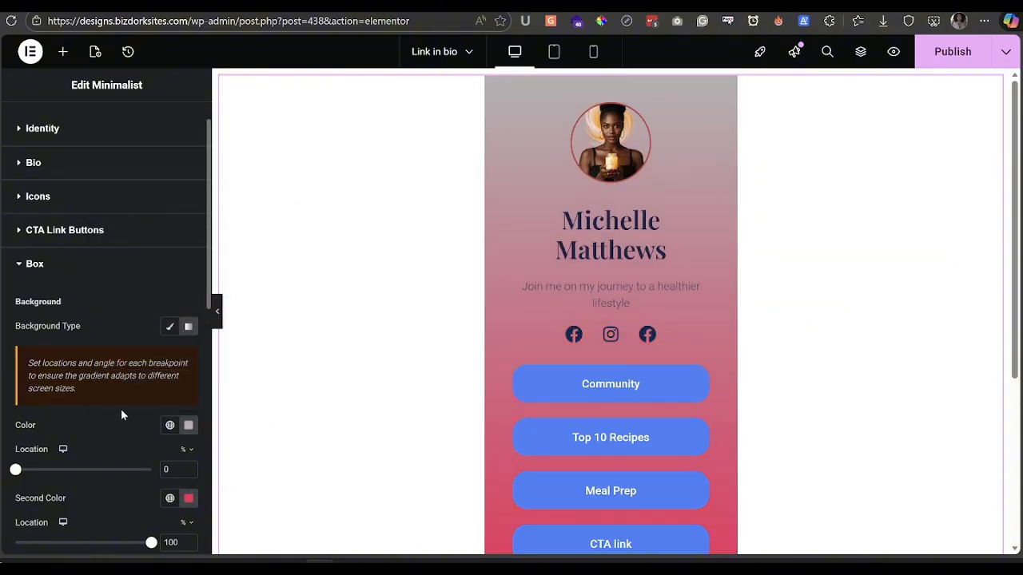
left_click(170, 326)
scroll(127, 344, "down", 3)
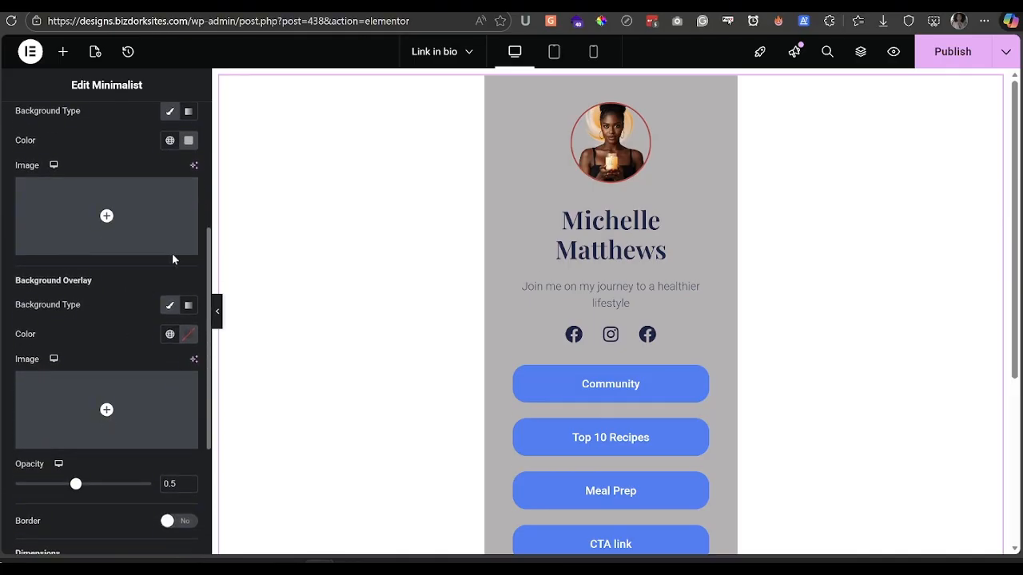
- Choose the candle-on-linen photo from the Media Library as the box background image
mouse_move(116, 216)
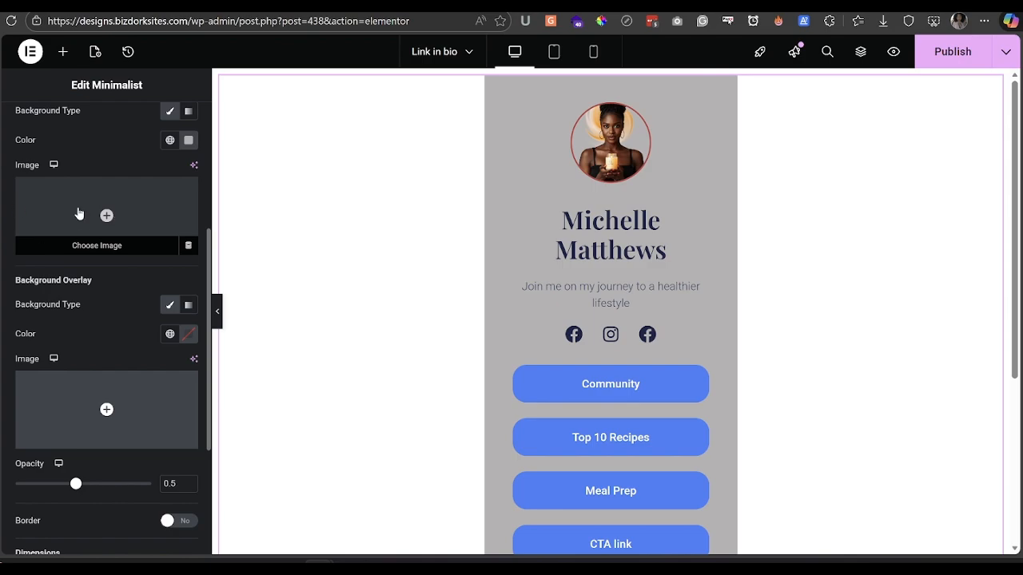
left_click(112, 209)
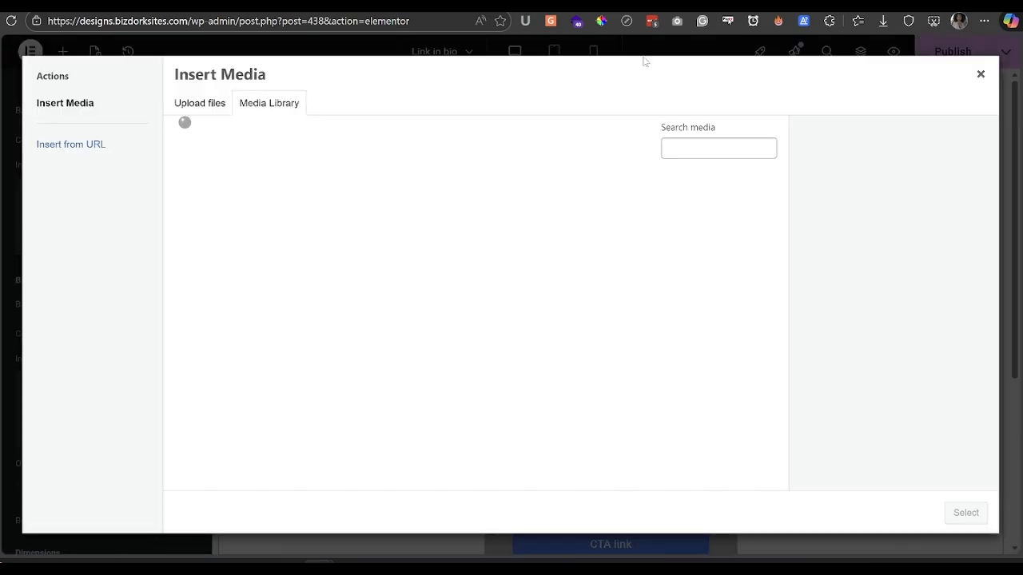
left_click(558, 431)
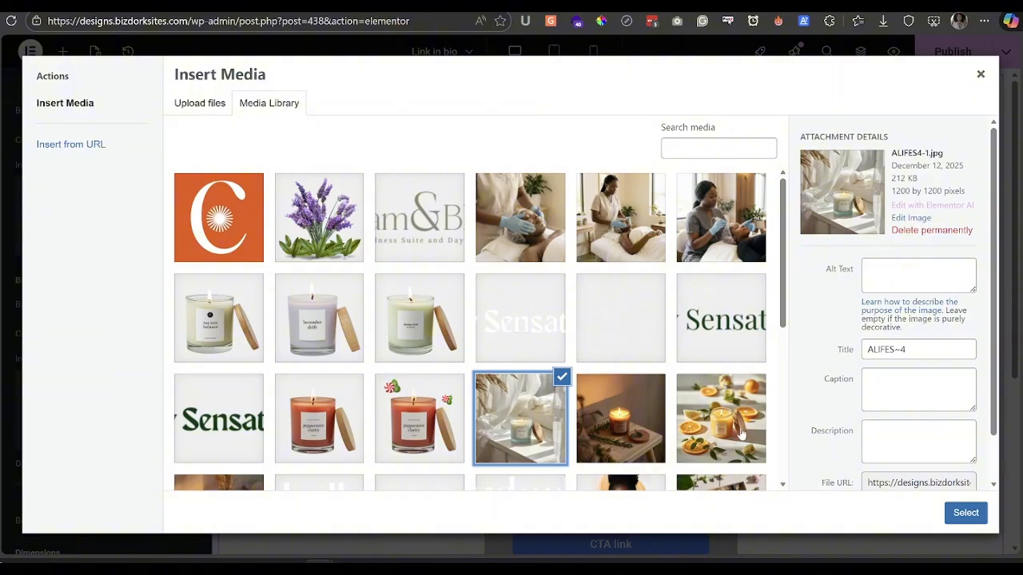
left_click(964, 514)
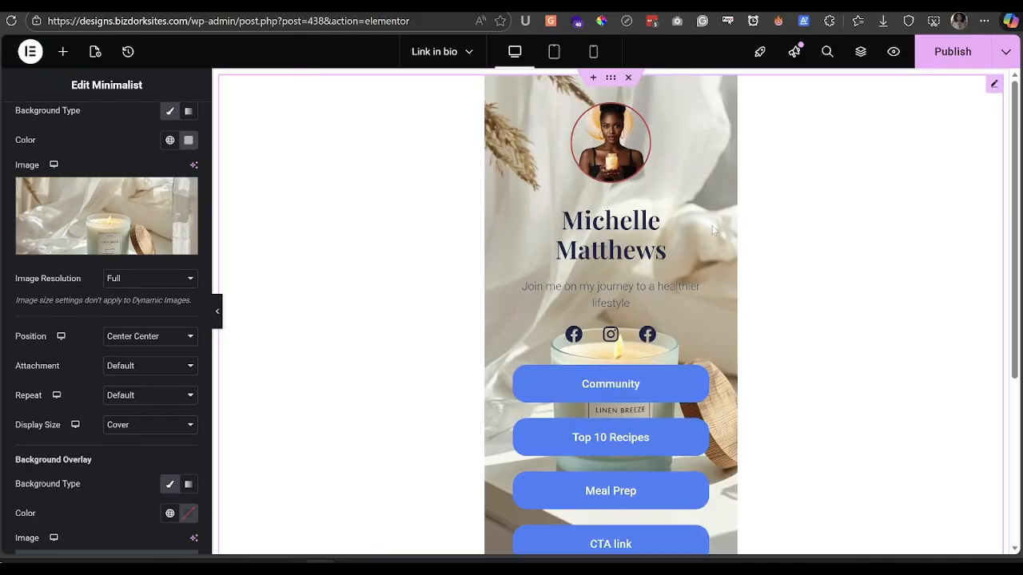
scroll(94, 324, "down", 3)
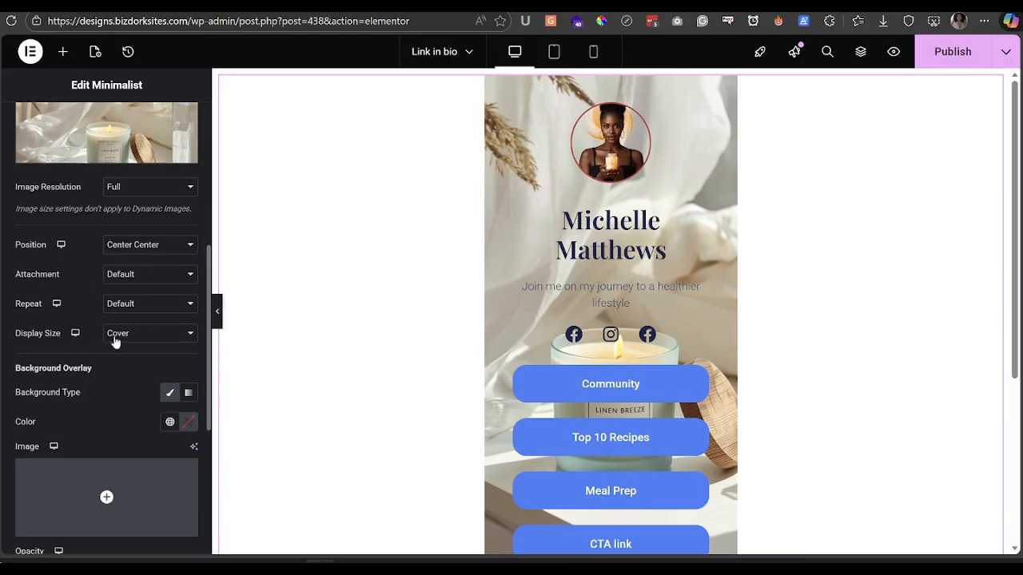
- Add a black background overlay at 0.63 opacity and turn Full Width on for the section
scroll(119, 331, "down", 3)
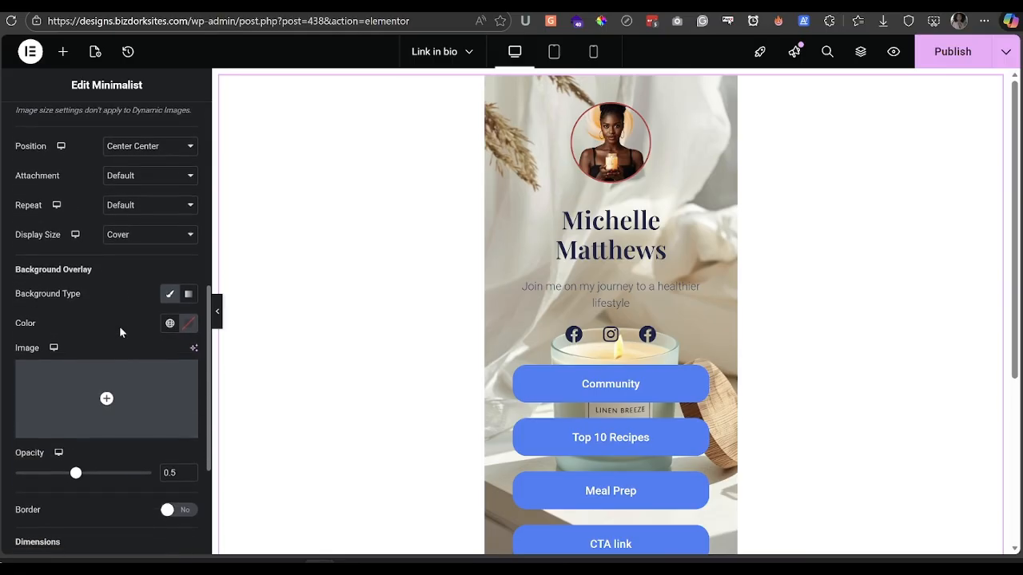
scroll(119, 332, "down", 2)
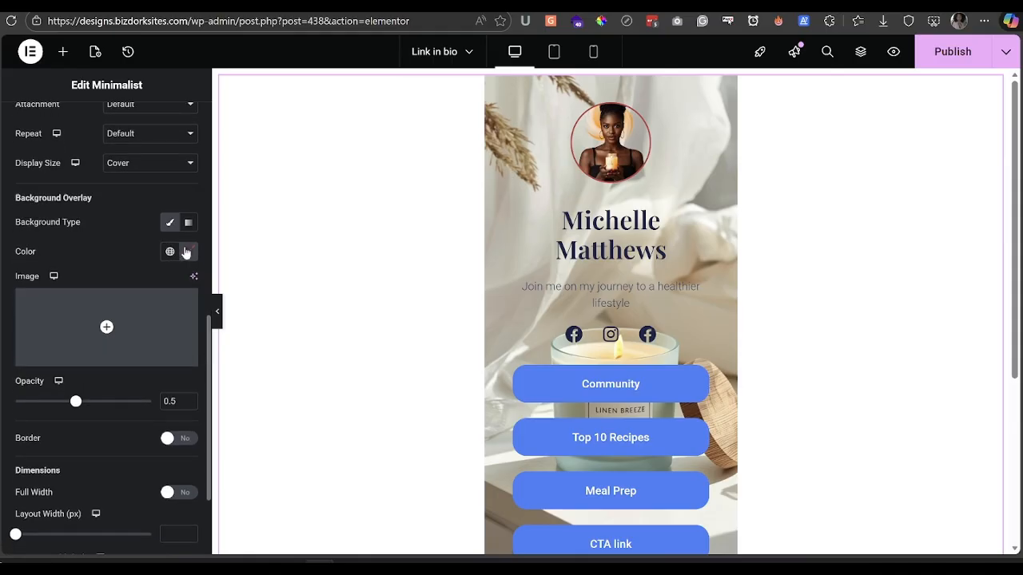
left_click(189, 252)
left_click_drag(187, 411, 107, 414)
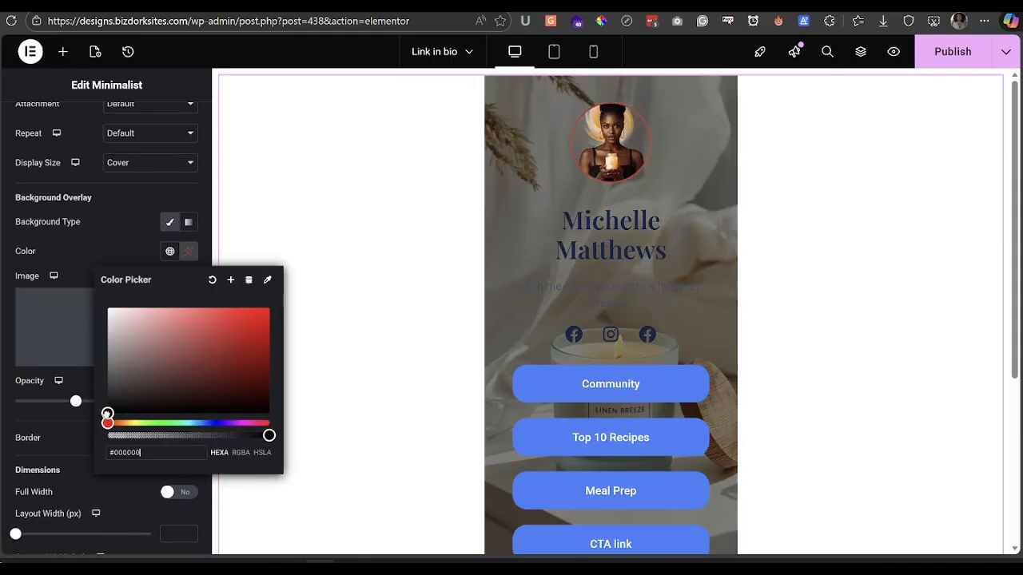
left_click(41, 417)
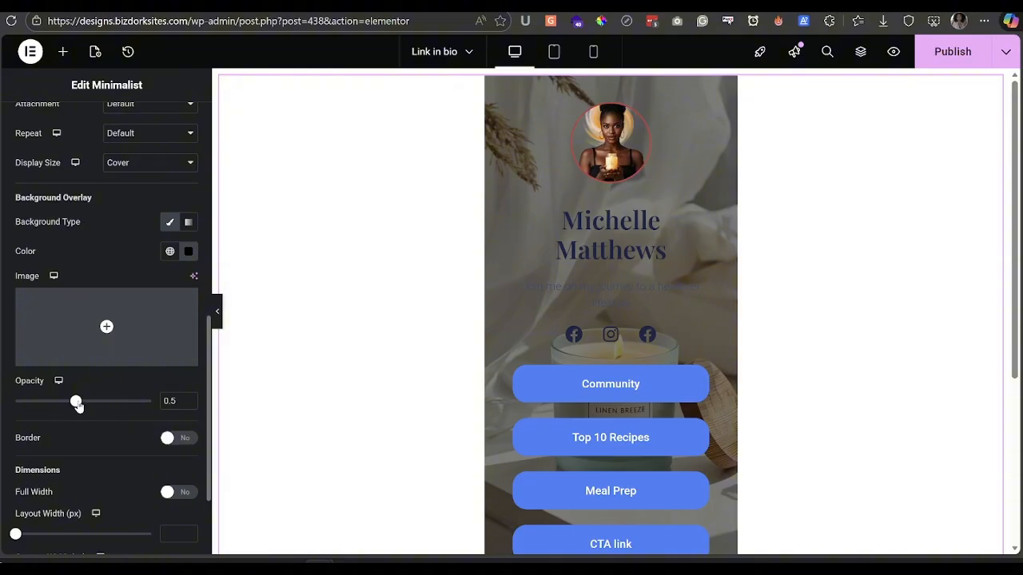
left_click_drag(76, 402, 99, 402)
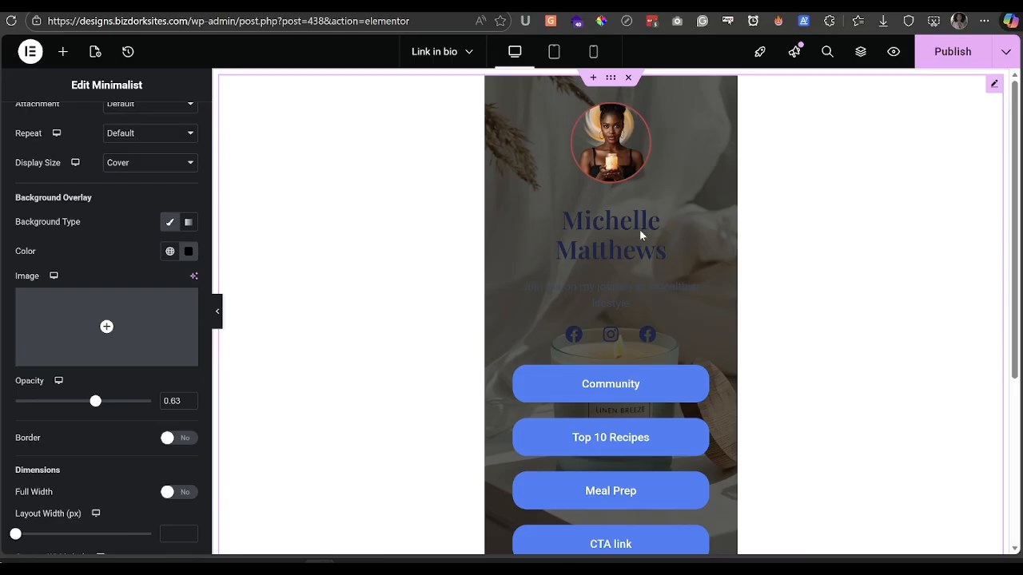
scroll(126, 397, "down", 3)
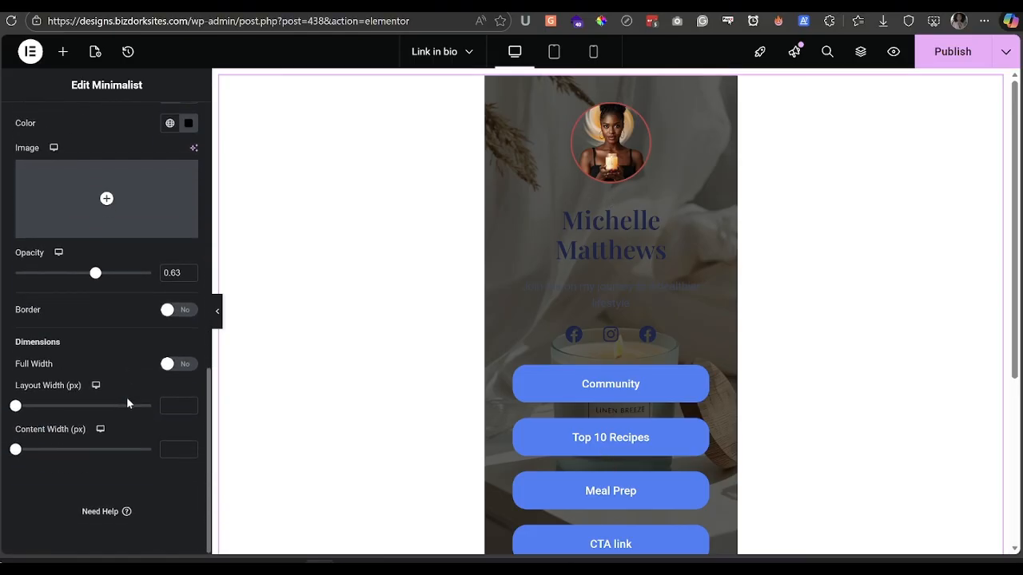
left_click(170, 365)
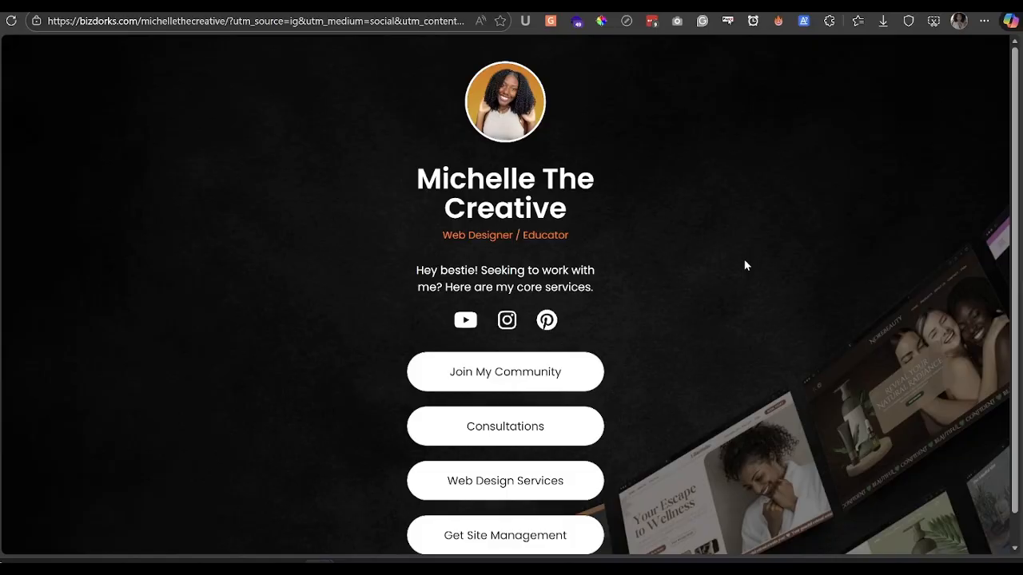
scroll(745, 265, "down", 1)
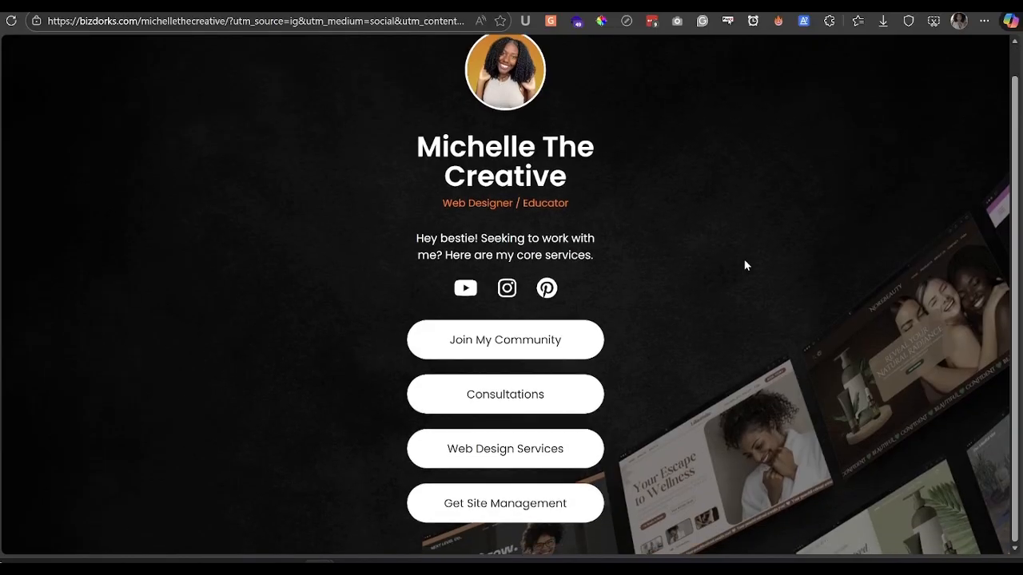
scroll(744, 265, "up", 1)
scroll(745, 265, "down", 1)
scroll(745, 265, "up", 1)
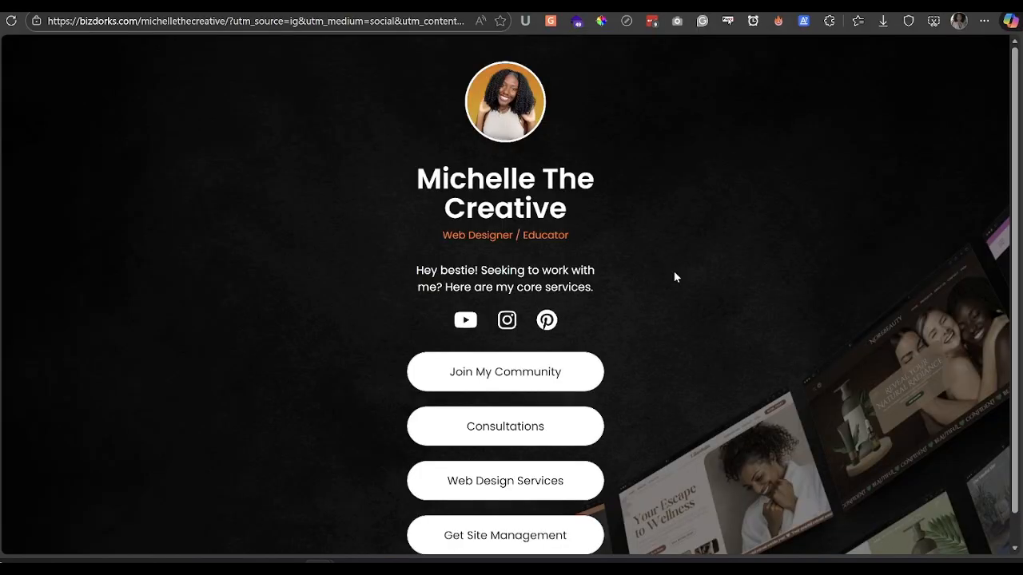
scroll(674, 277, "down", 1)
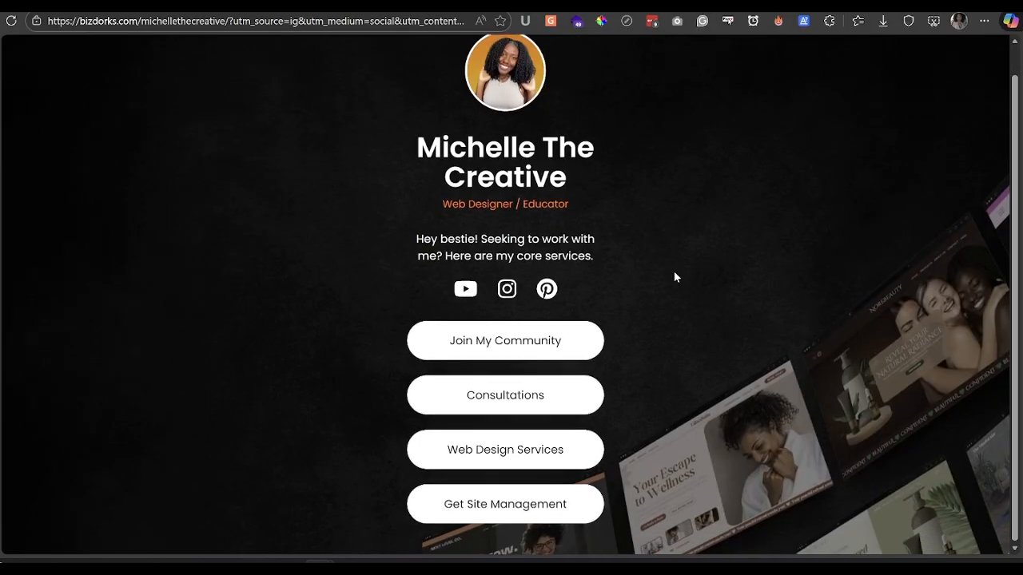
scroll(674, 277, "up", 1)
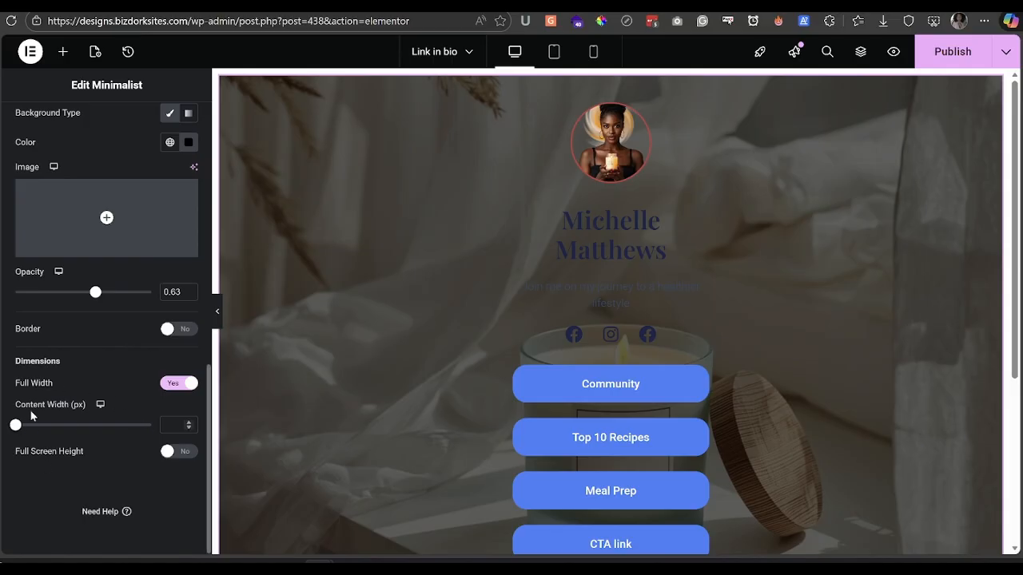
- Set section content width to 400 px, turn Full Screen Height on, and preview without the panel
left_click_drag(16, 426, 178, 448)
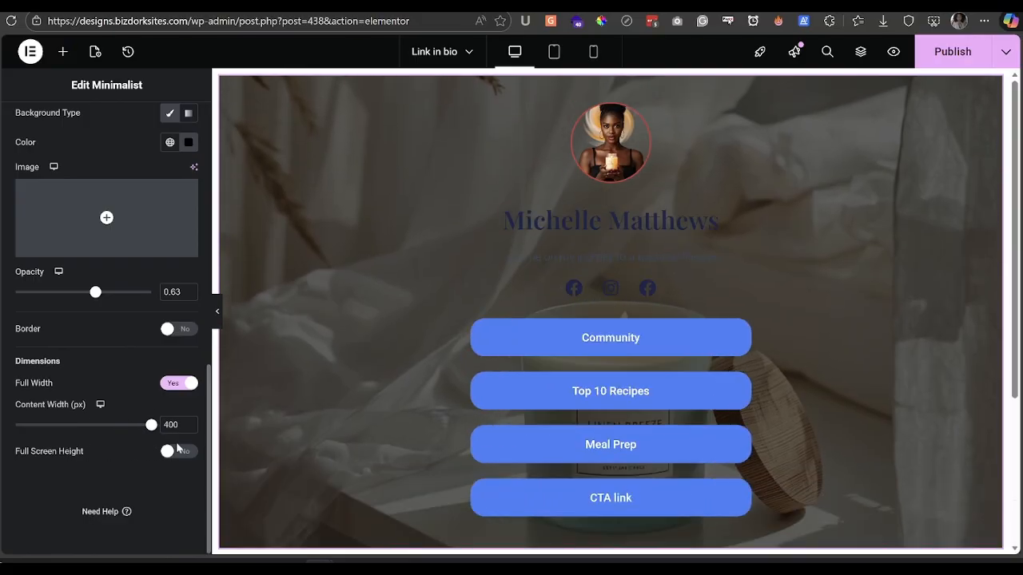
left_click(179, 452)
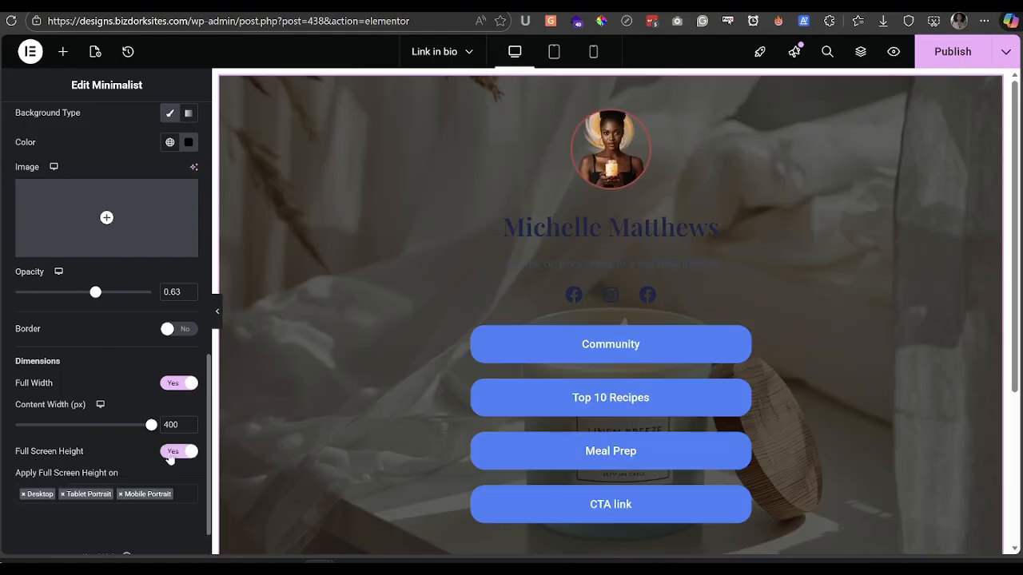
scroll(324, 407, "down", 2)
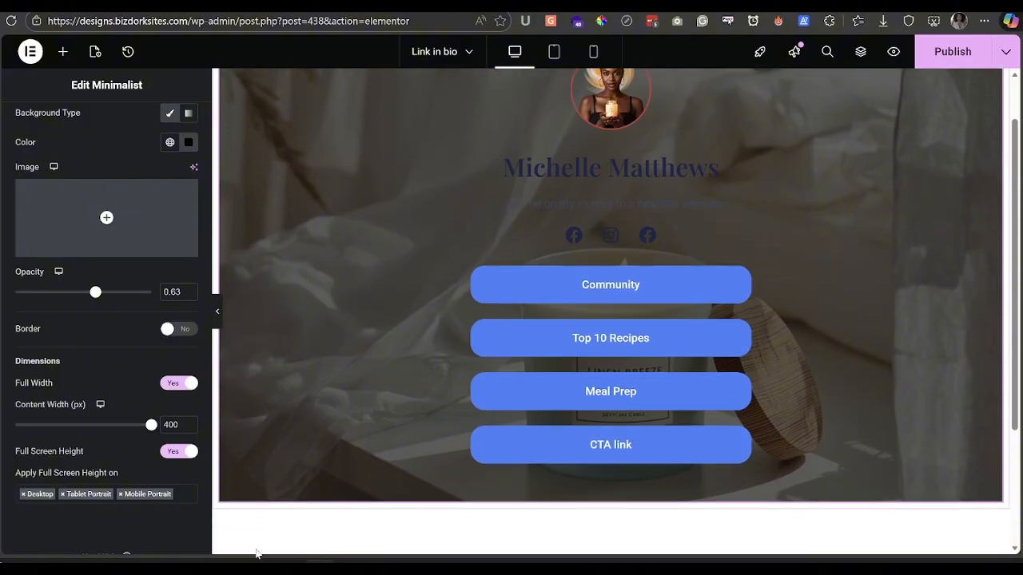
scroll(342, 414, "up", 2)
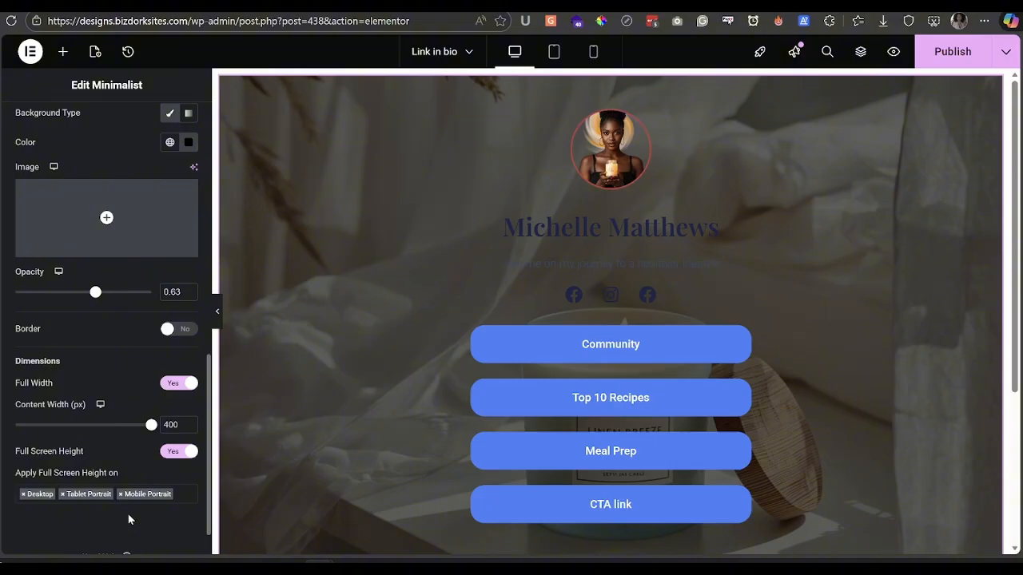
left_click(219, 317)
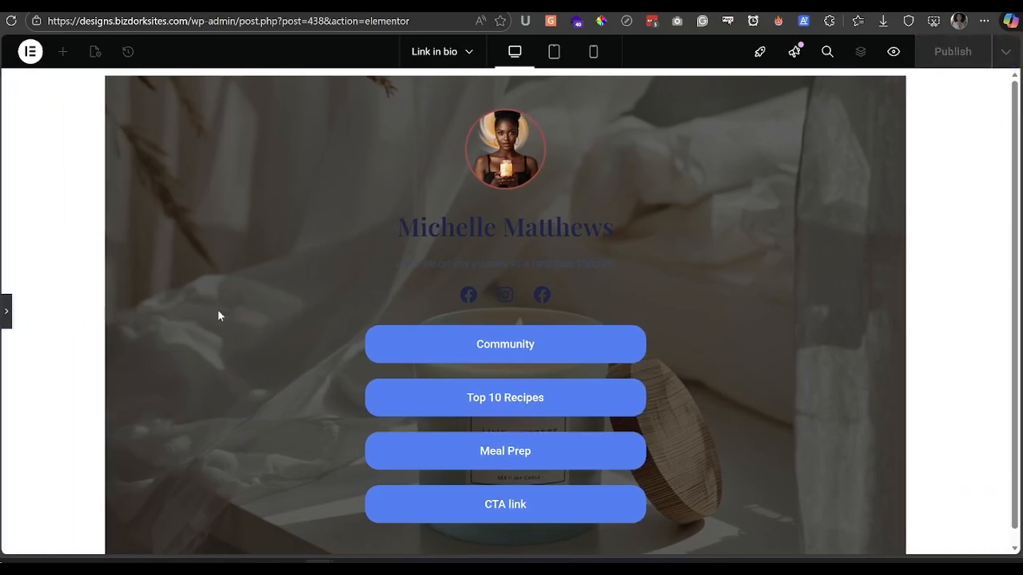
- Set the inner container's Content Width to Full Width and preview it
left_click(8, 312)
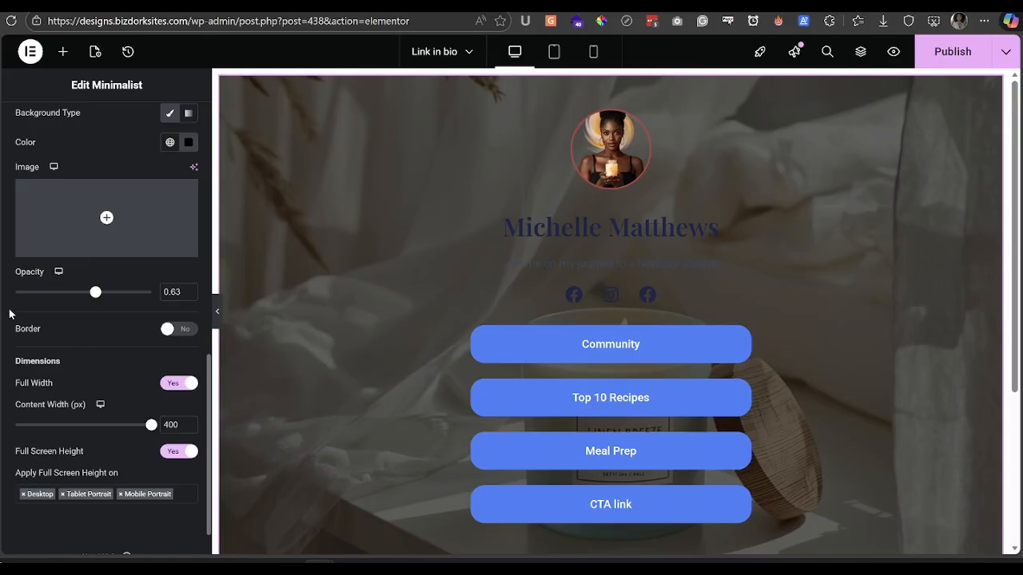
mouse_move(533, 104)
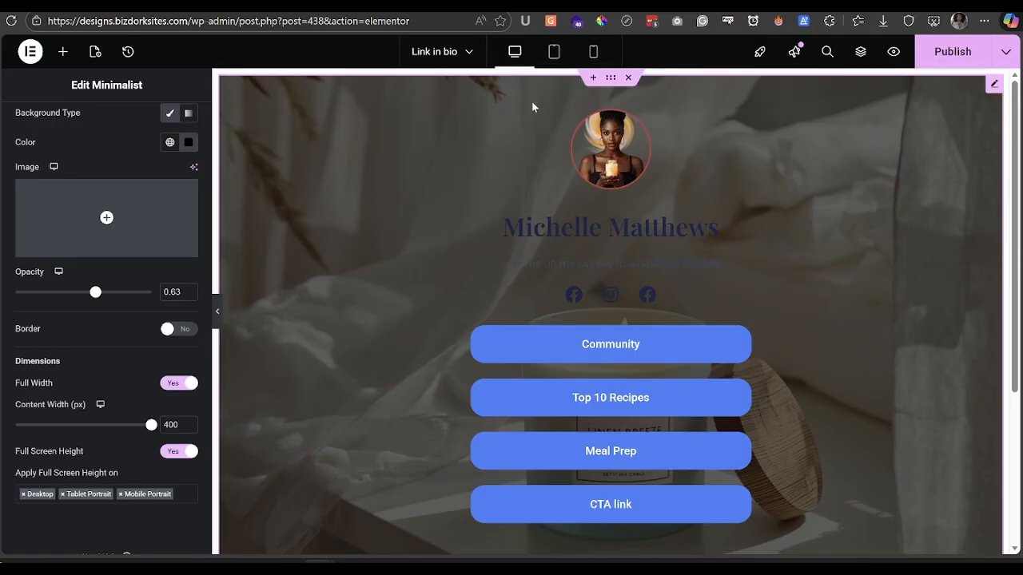
left_click(609, 83)
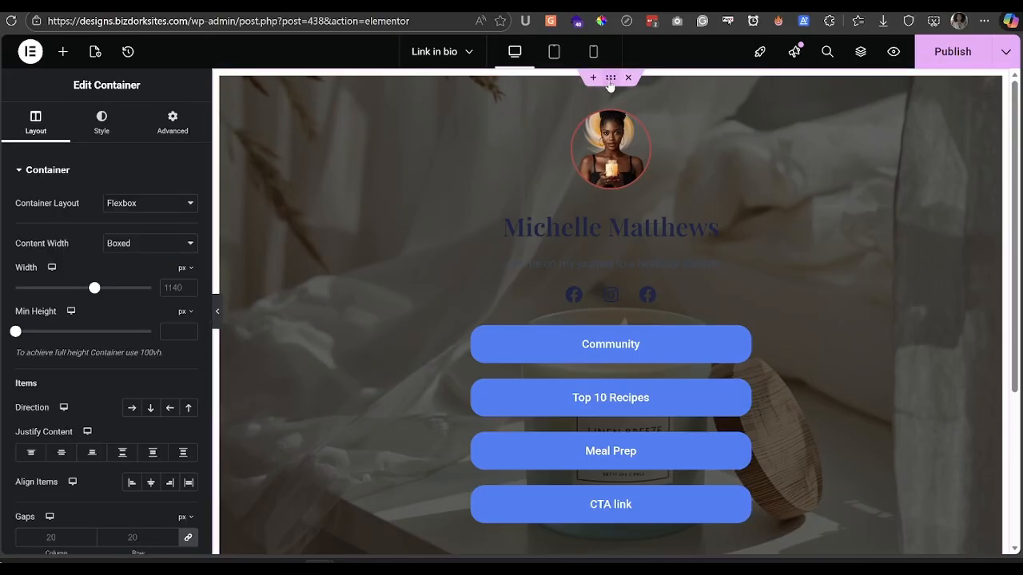
left_click(129, 245)
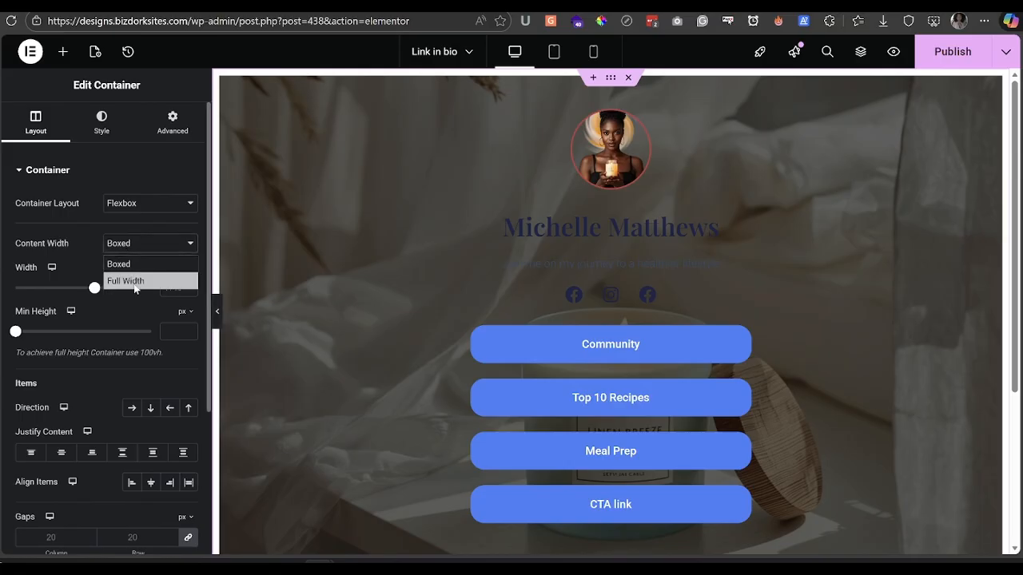
left_click(128, 281)
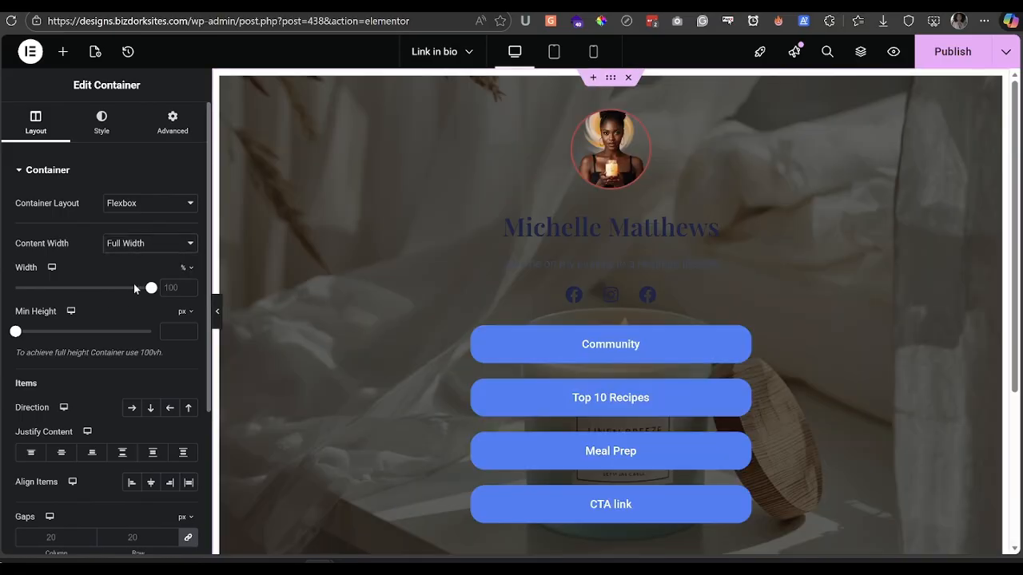
left_click(220, 311)
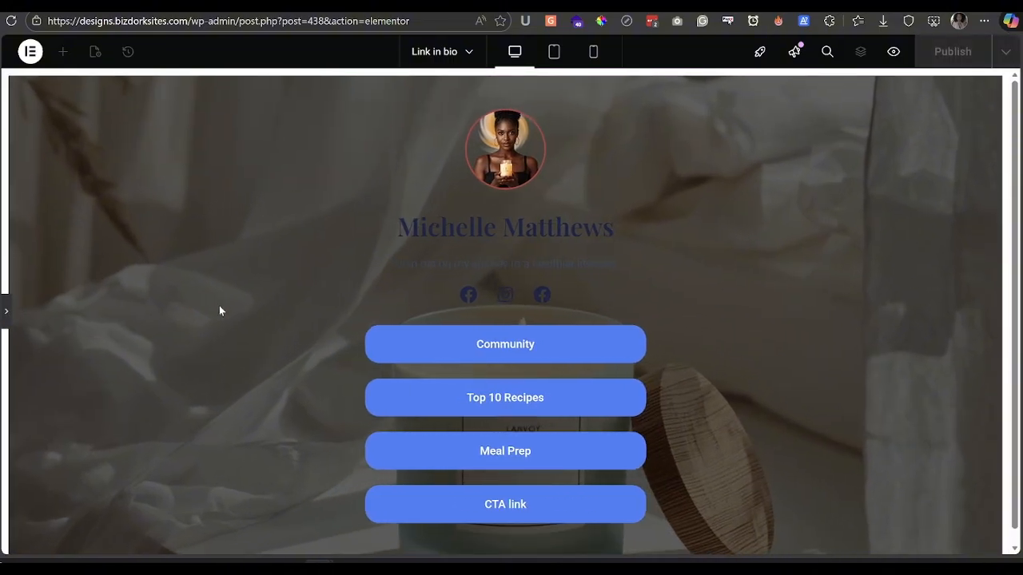
- Set the container's padding to 0 on all sides and preview the result
left_click(6, 313)
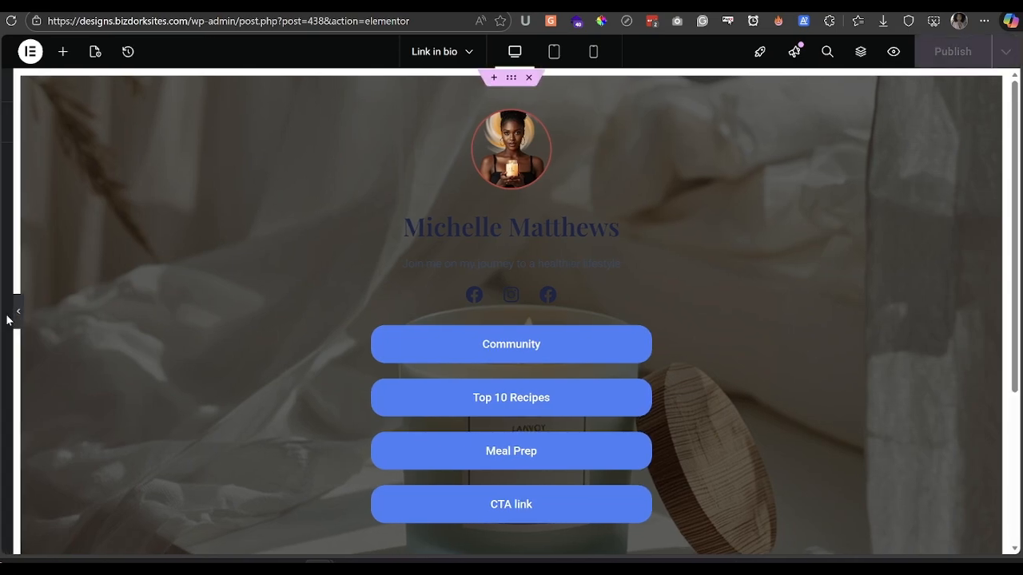
left_click(168, 128)
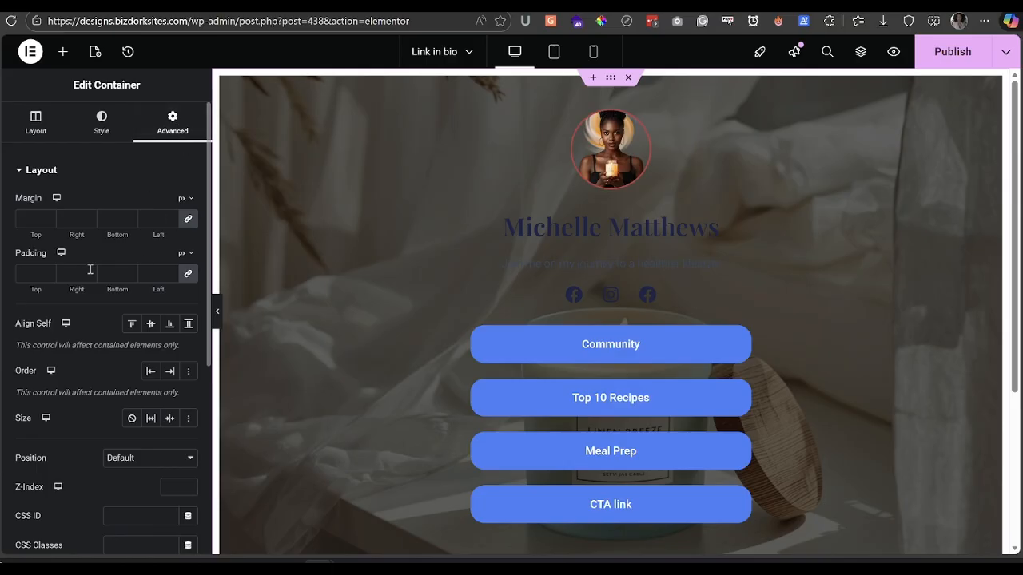
left_click(188, 275)
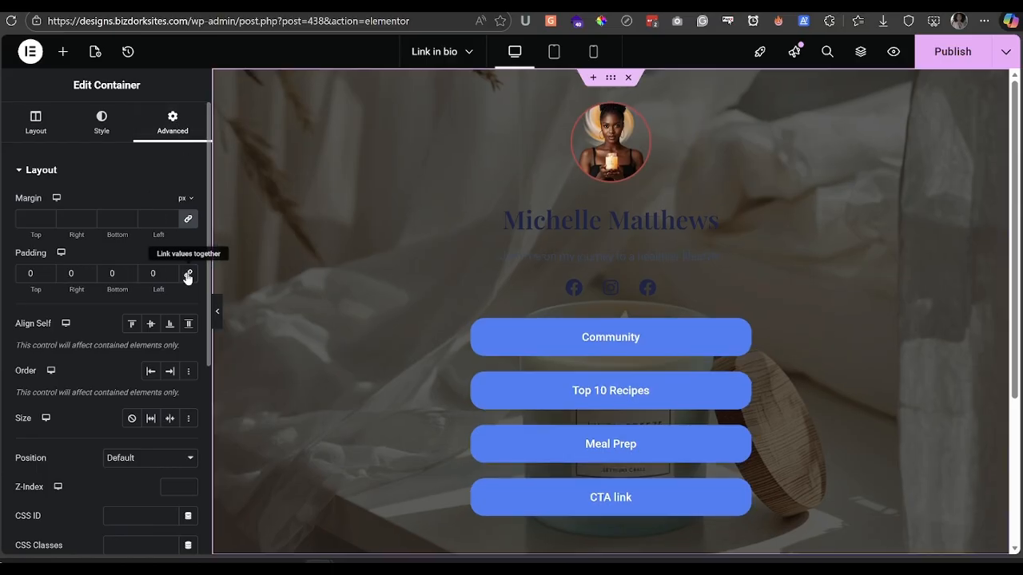
left_click(217, 311)
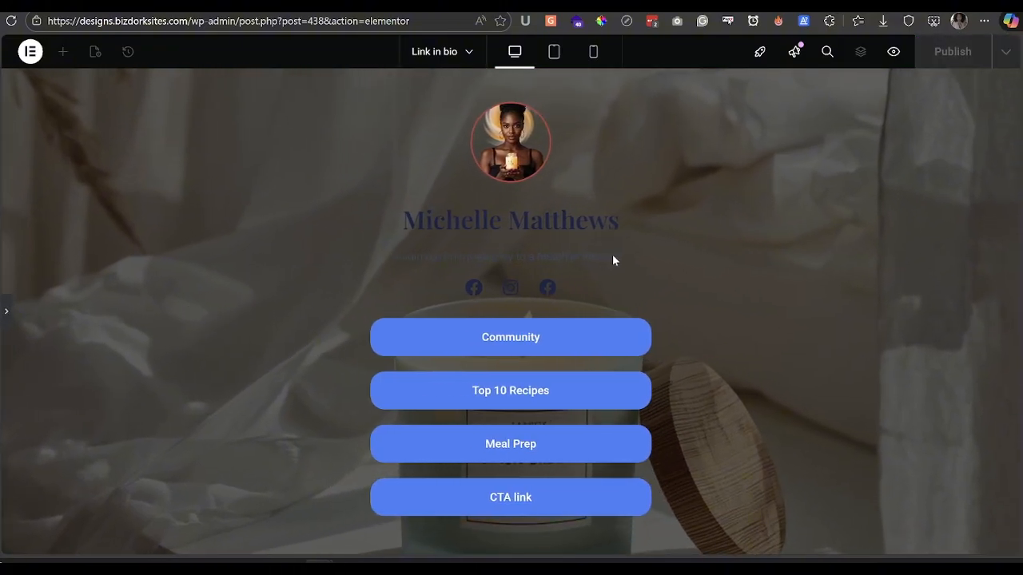
- Preview the page at tablet and mobile widths, then return to desktop view
left_click(553, 52)
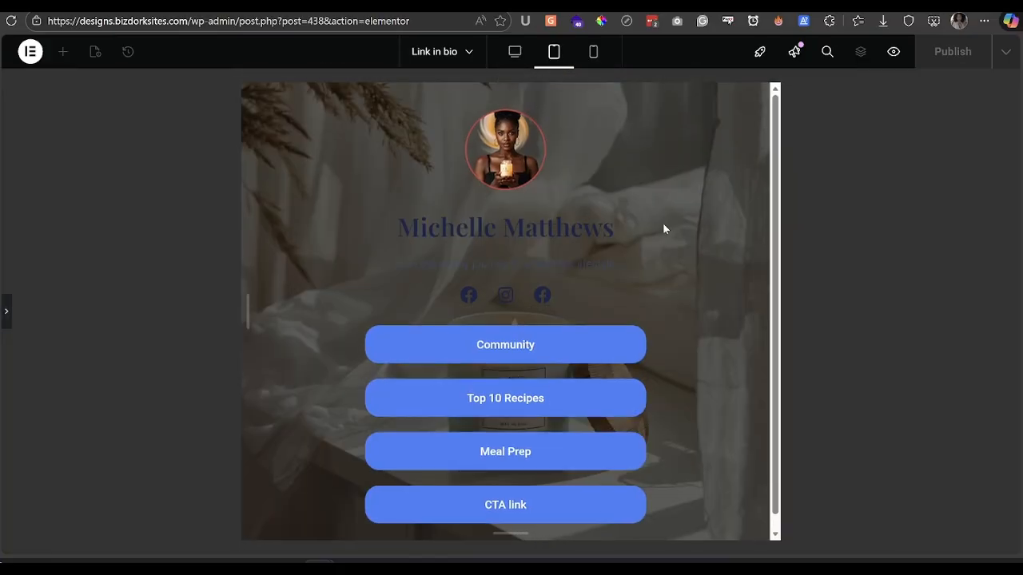
left_click(592, 55)
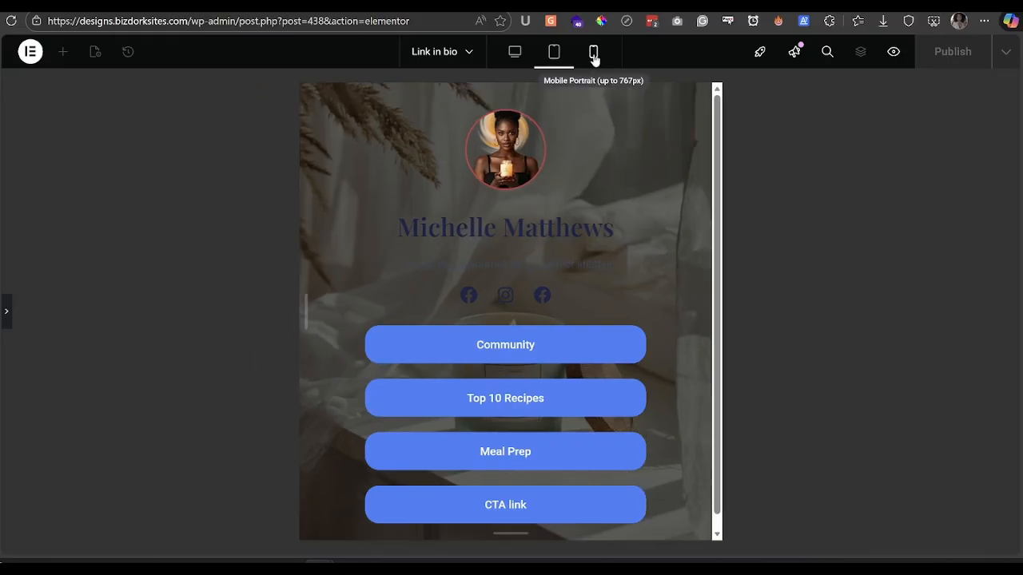
scroll(577, 275, "down", 2)
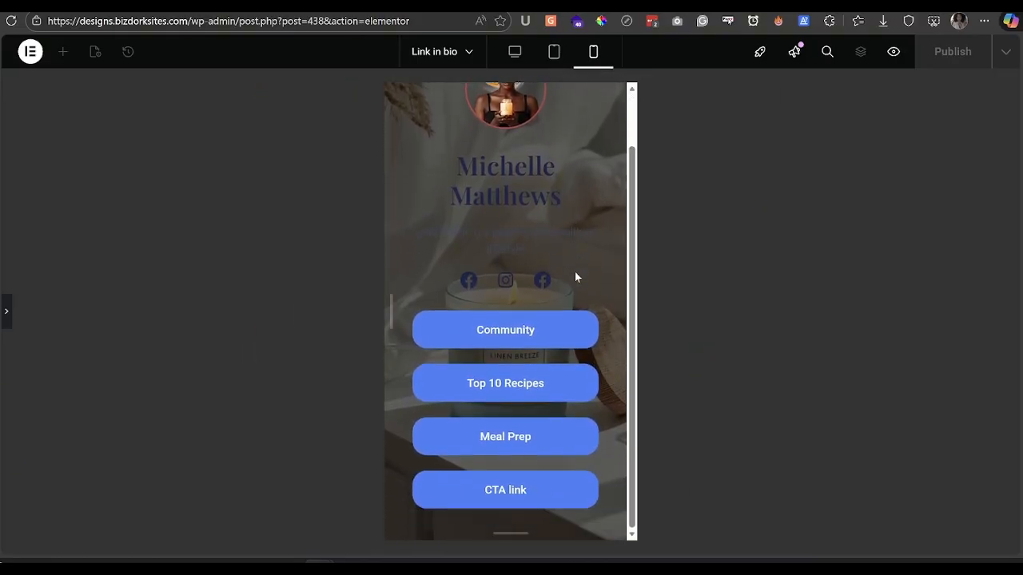
scroll(575, 277, "up", 3)
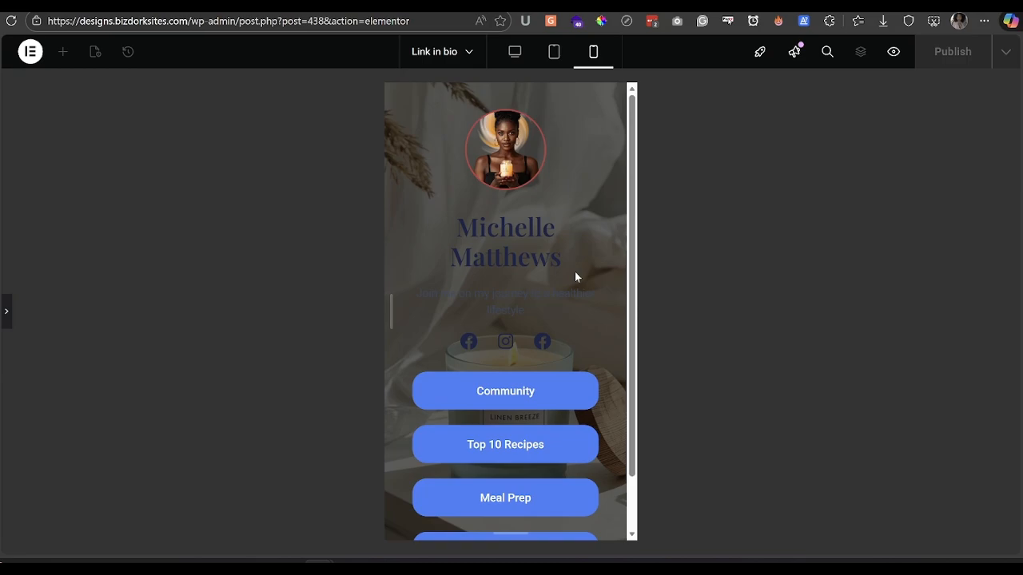
left_click(511, 53)
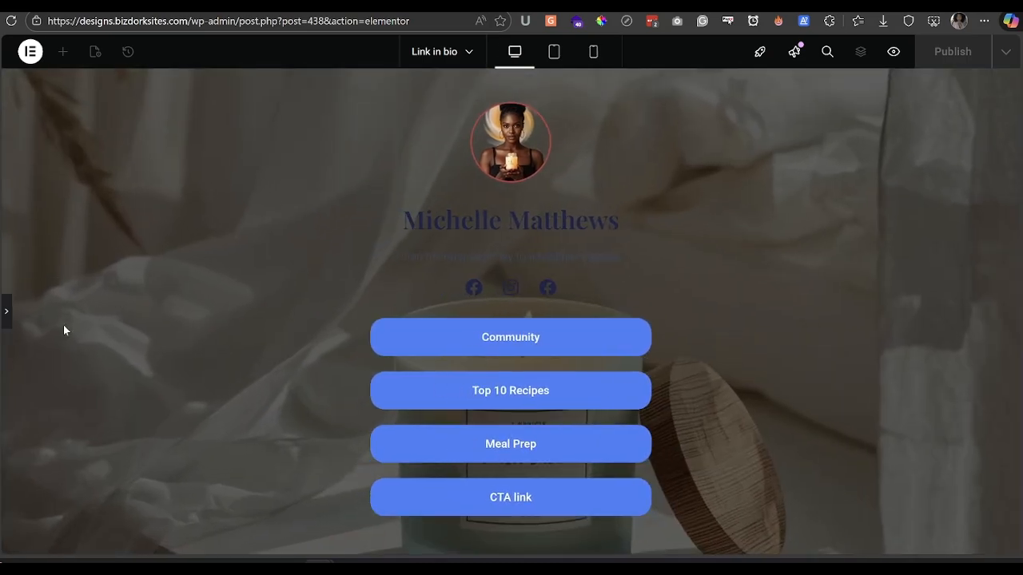
left_click(8, 316)
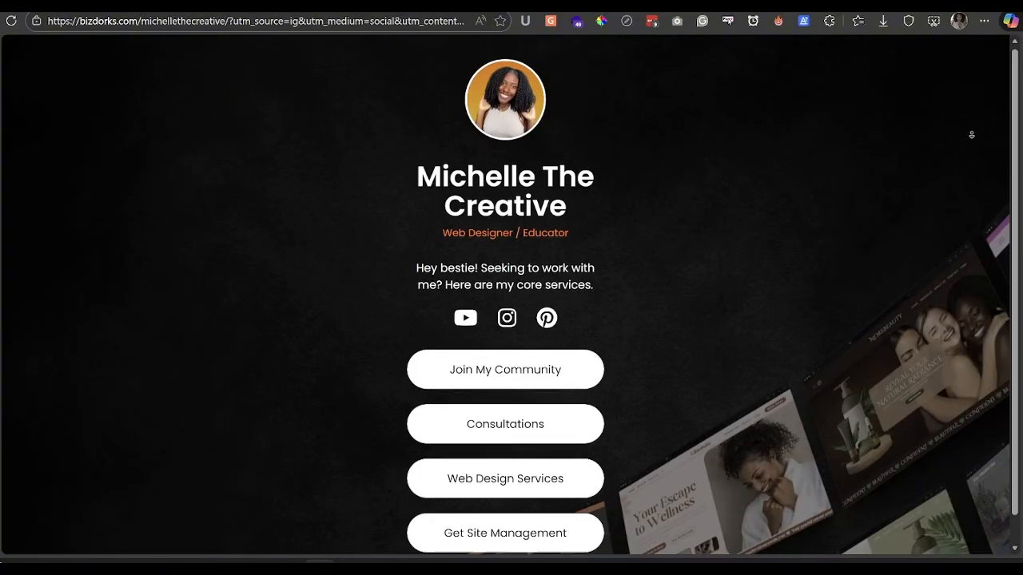
scroll(970, 119, "down", 1)
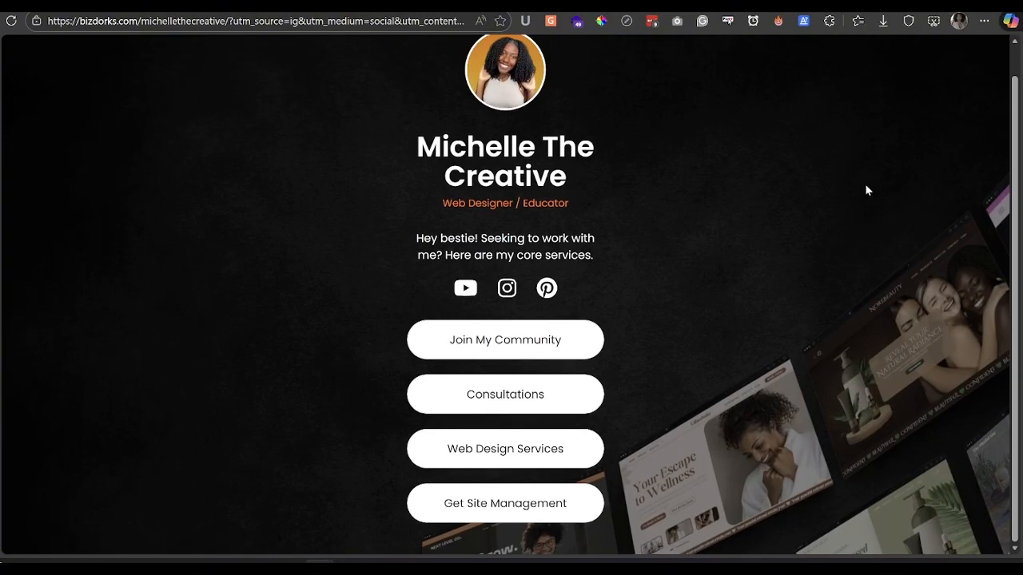
scroll(866, 191, "up", 1)
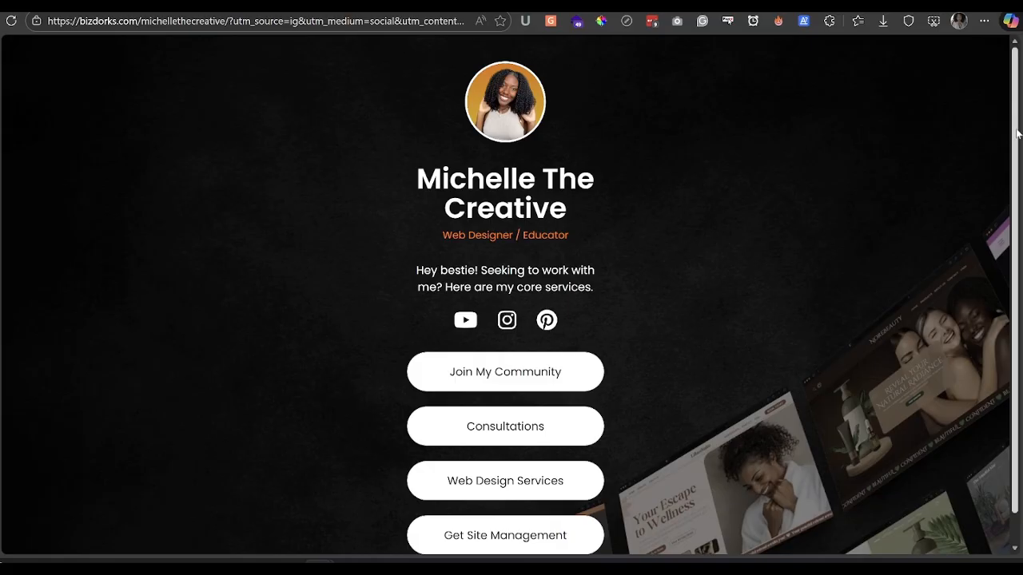
scroll(1014, 139, "down", 1)
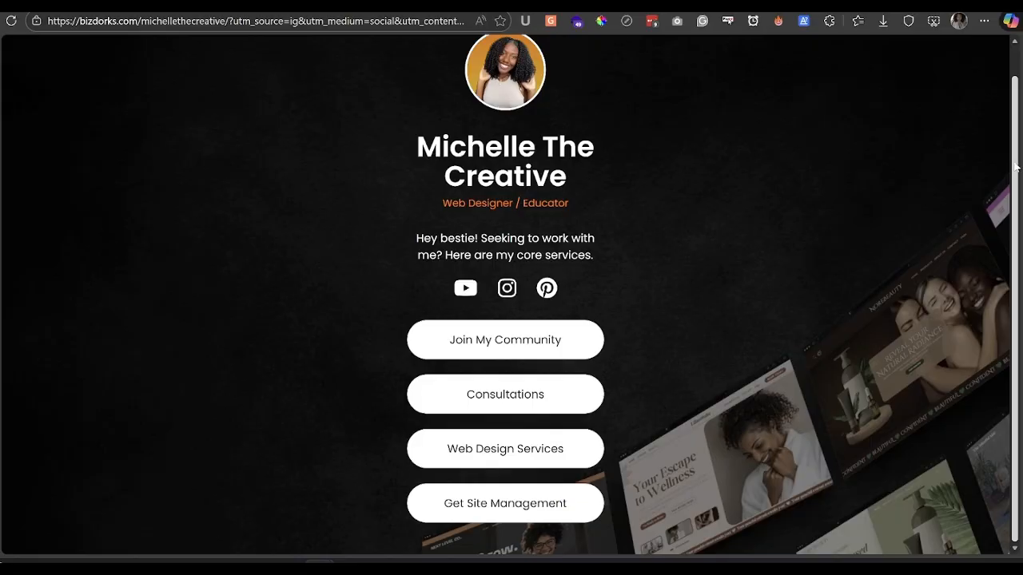
scroll(1014, 168, "up", 1)
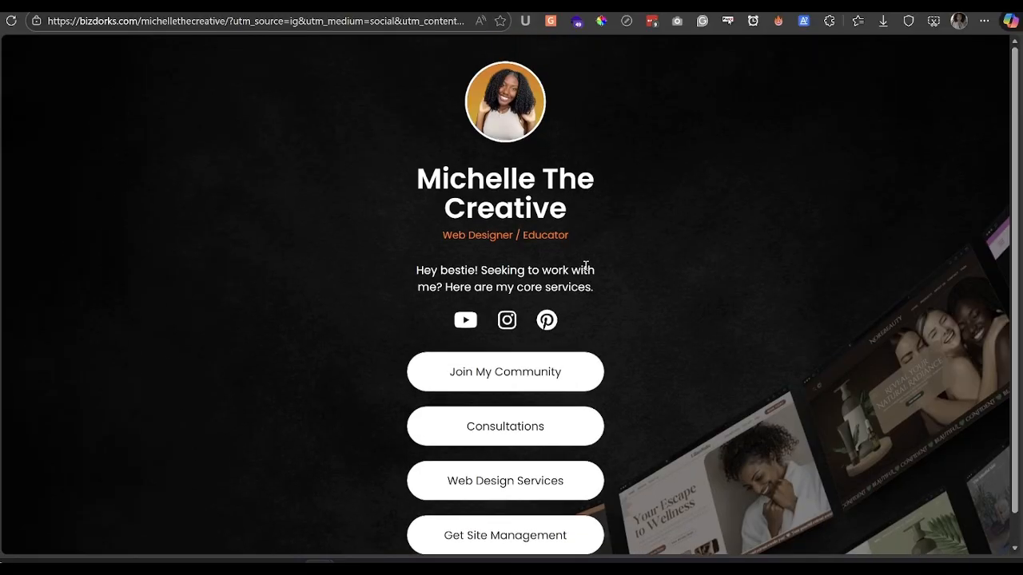